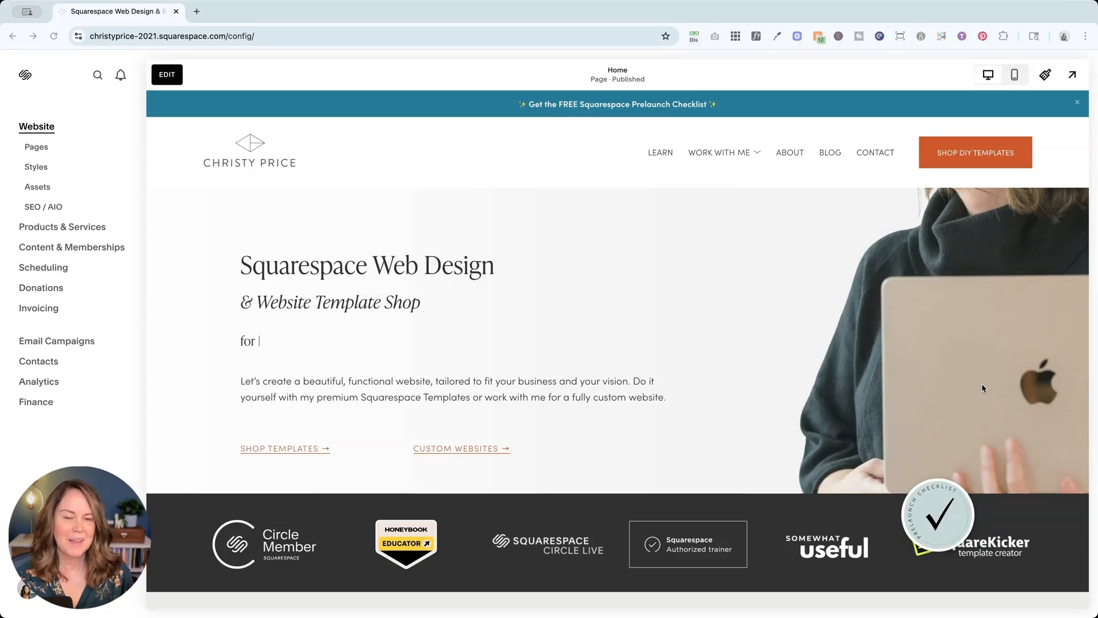
type("law firms")
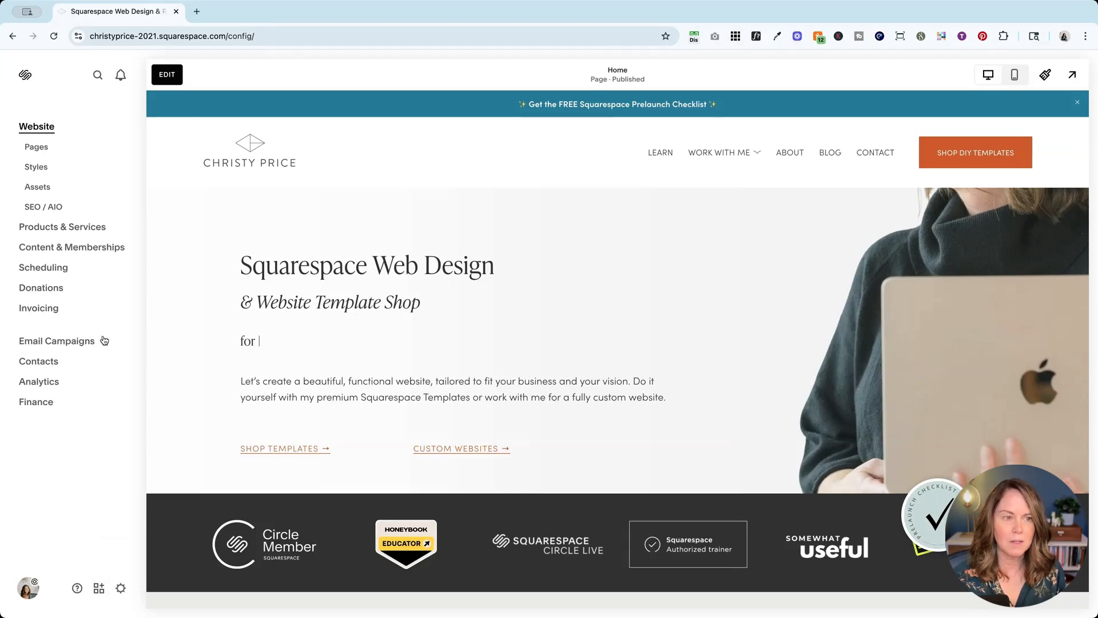
Step: View the Extensions directory within the site's third-party tools settings, and close the settings again
left_click(120, 589)
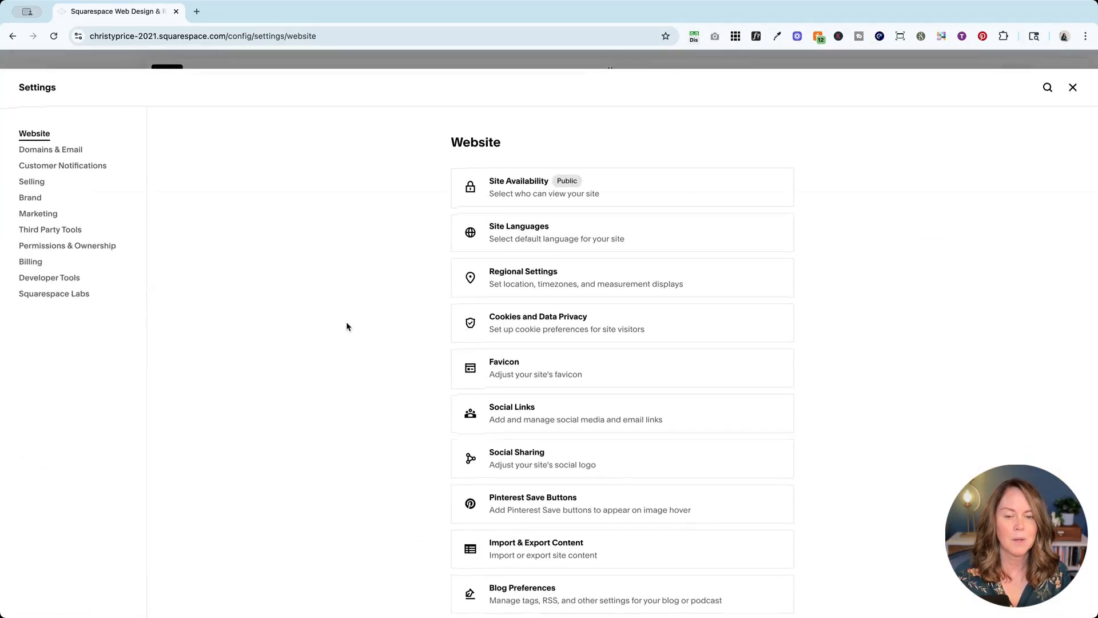
left_click(34, 231)
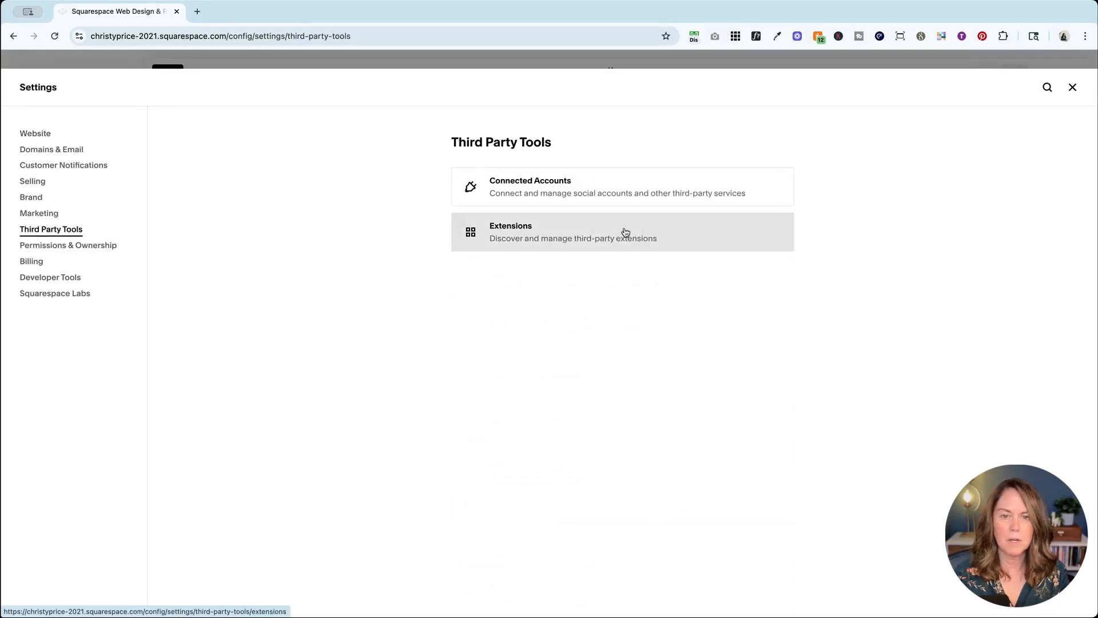
left_click(626, 233)
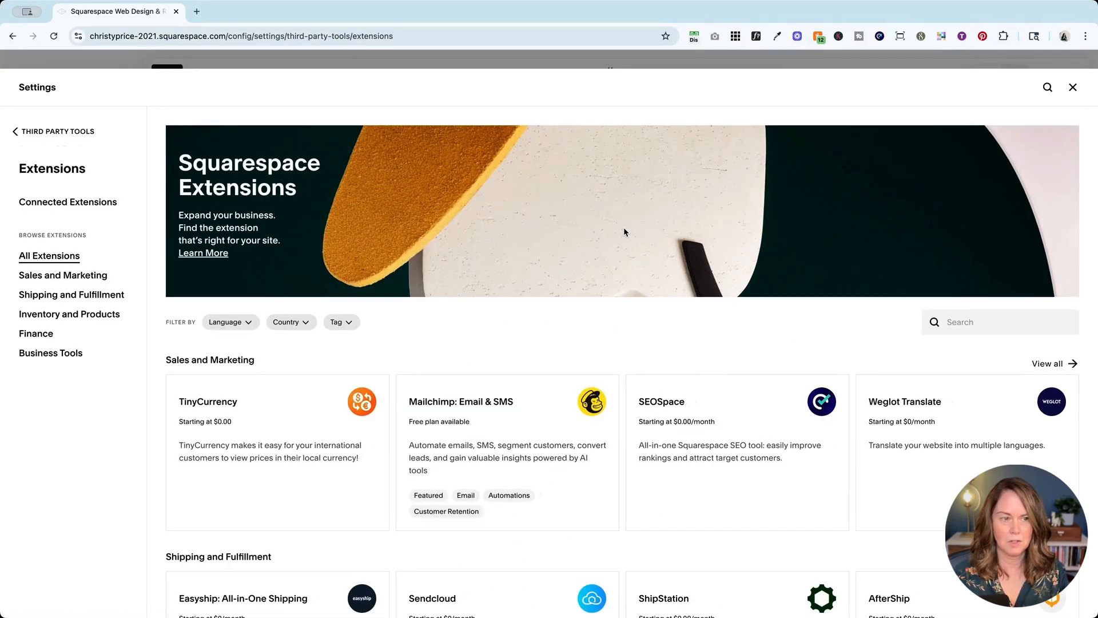
left_click(1073, 87)
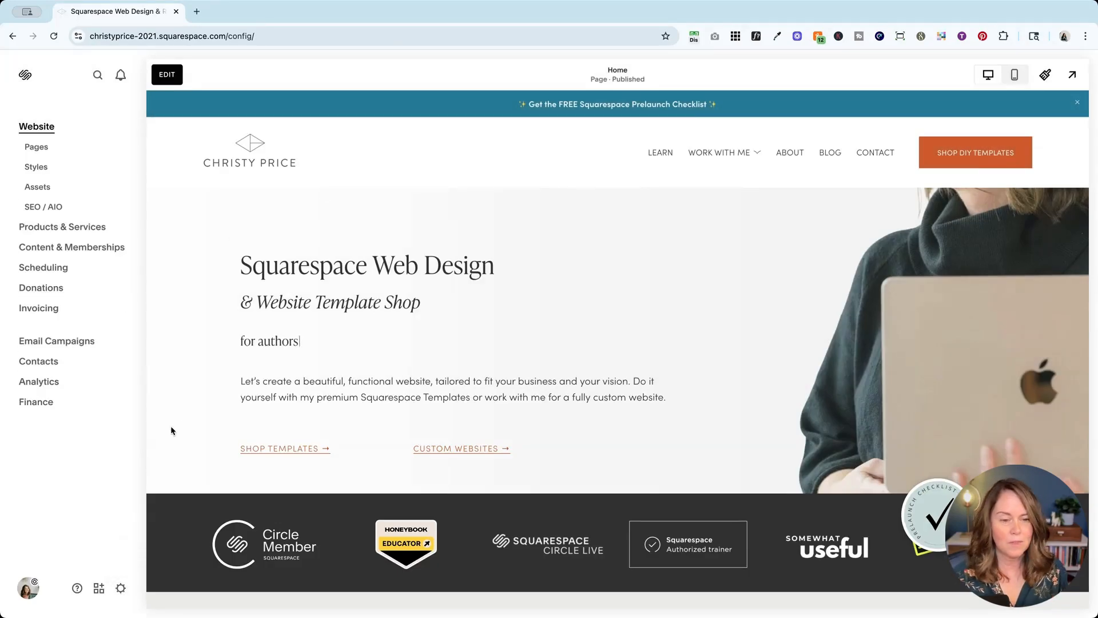
Step: Search the site dashboard for "exte" and open the Extensions page from the results
key("/")
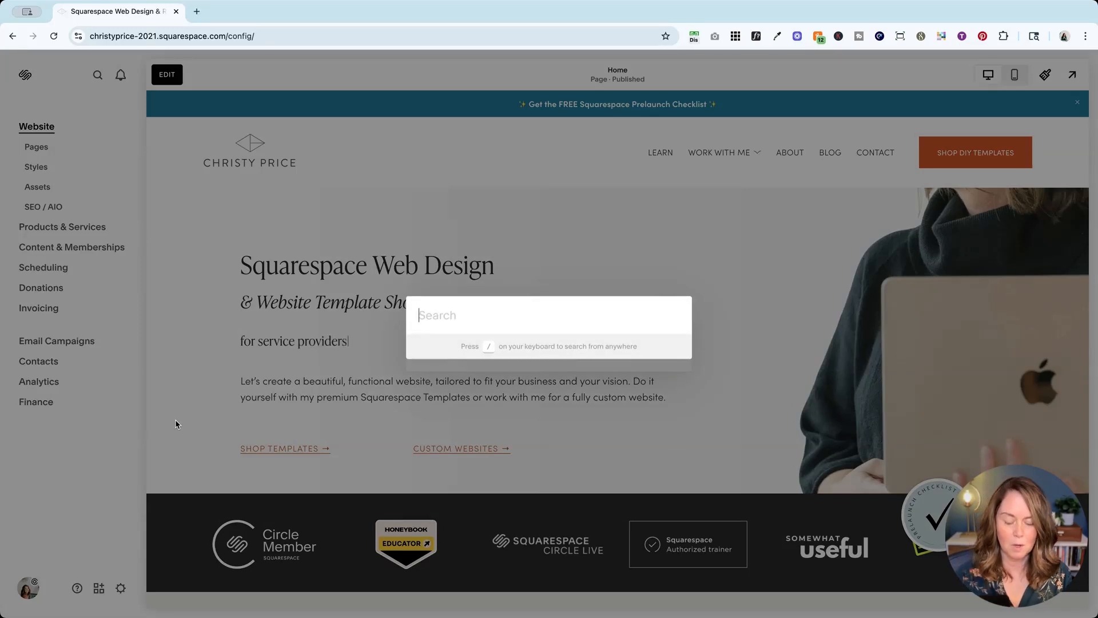
type("exte")
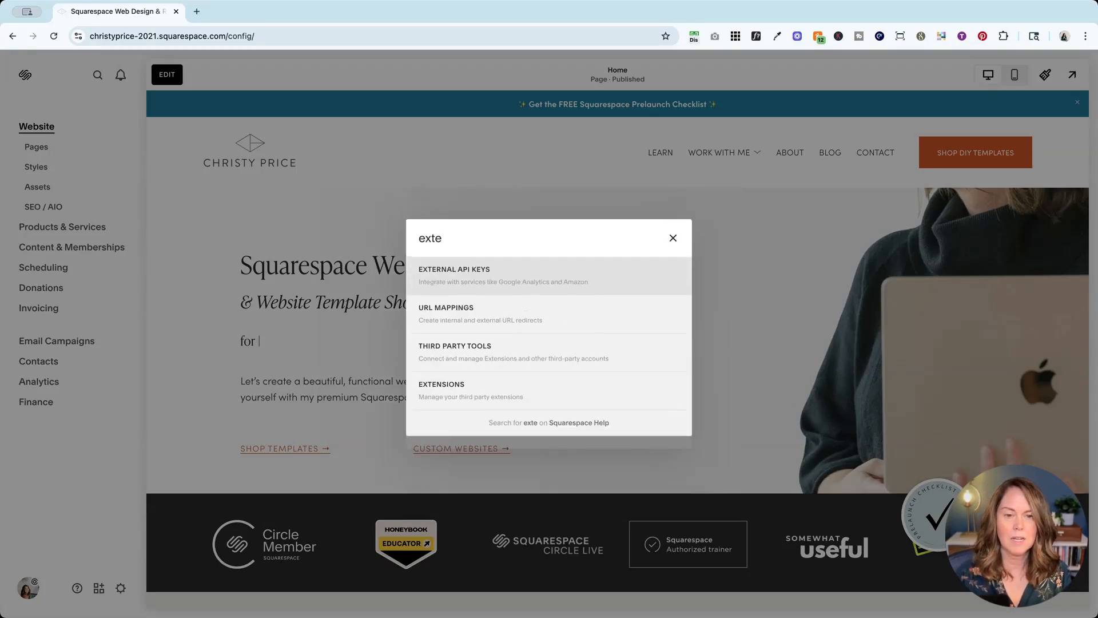
left_click(438, 389)
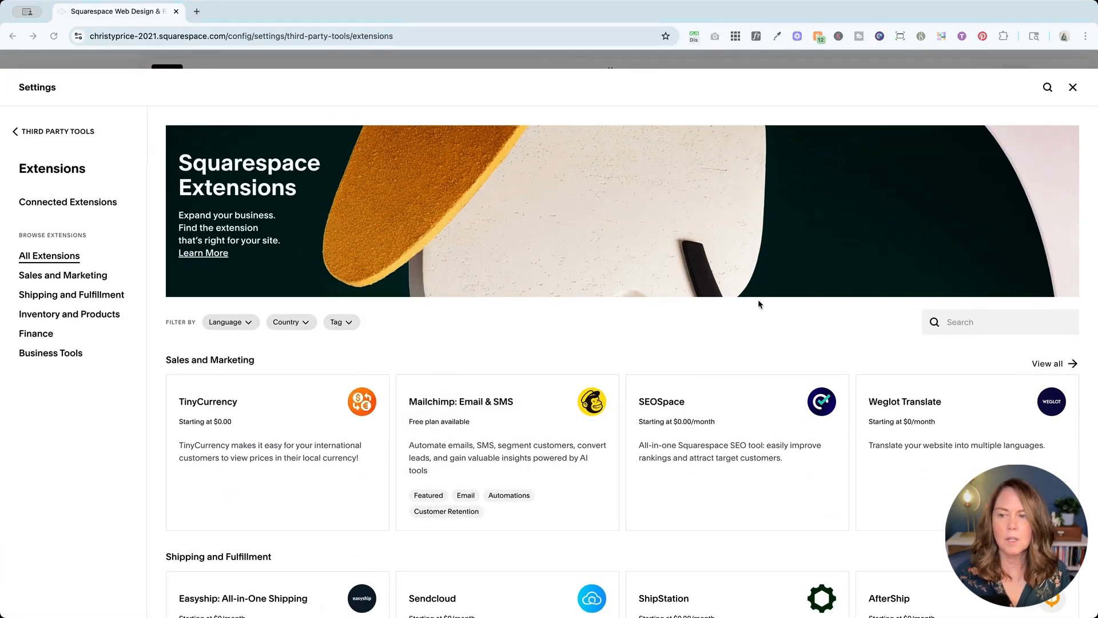
Step: Search the extensions for "adse", open Google AdSense, and review its key features, description and supported languages
left_click(979, 321)
type("adse")
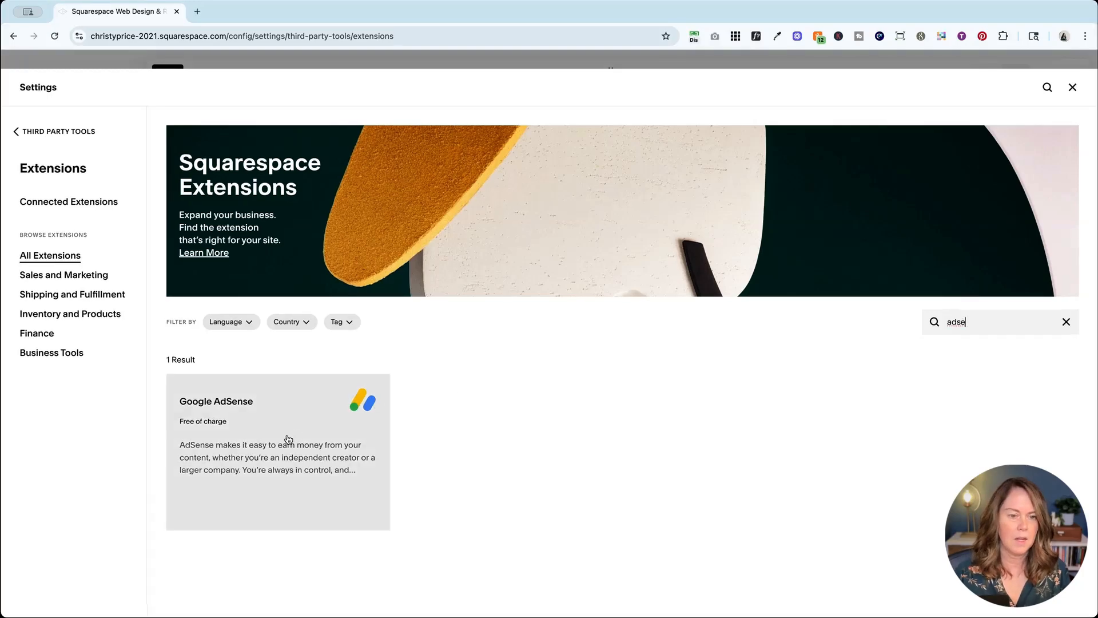
left_click(300, 431)
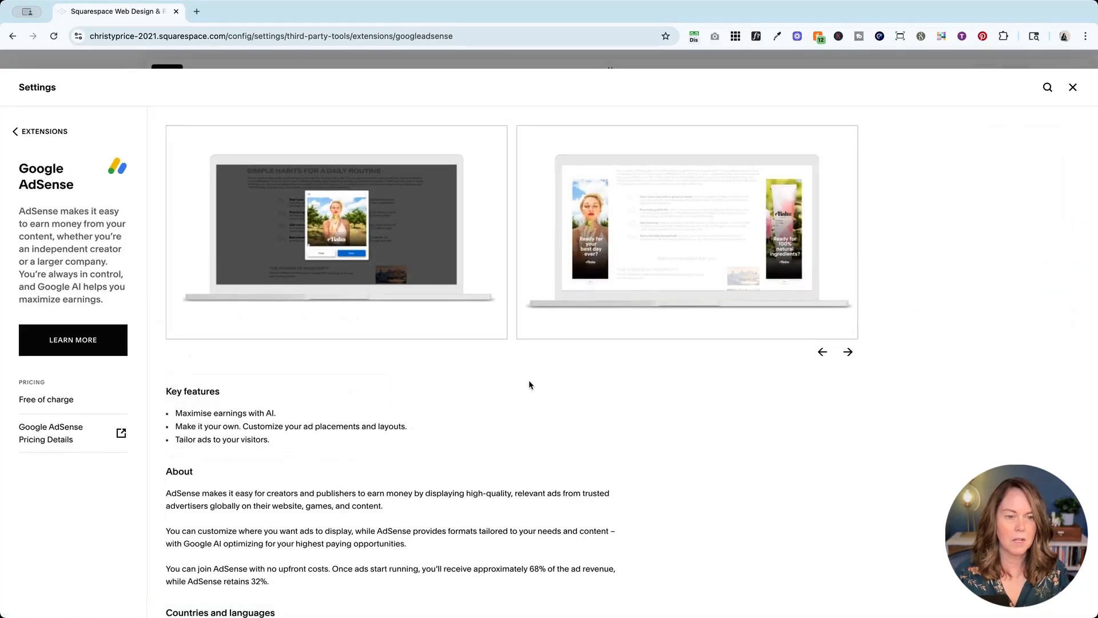
scroll(529, 384, "down", 1)
scroll(423, 359, "down", 3)
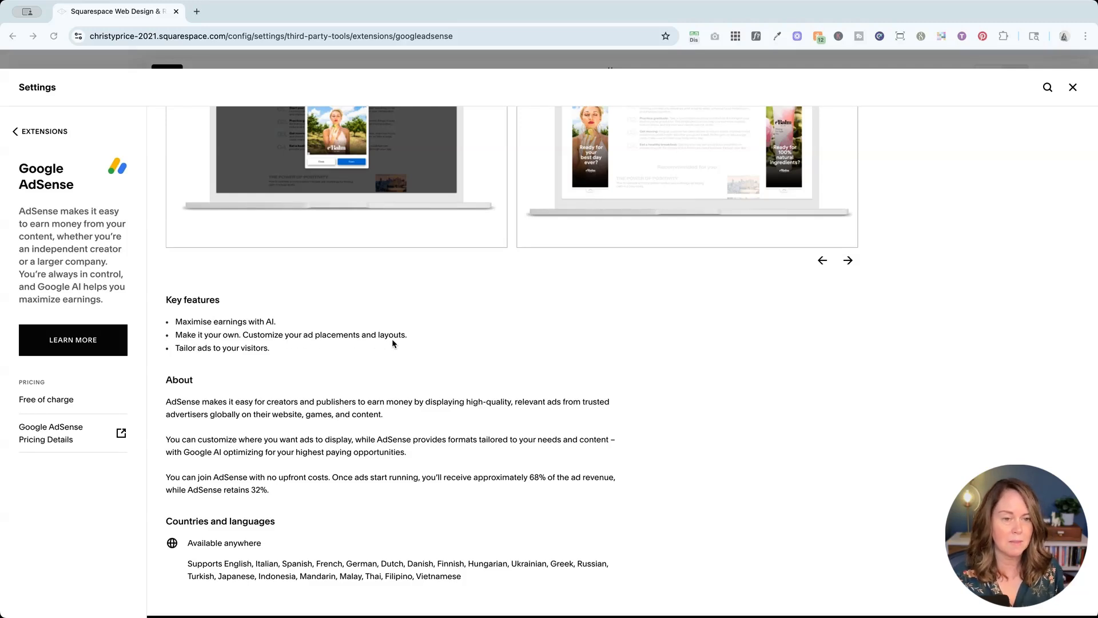
scroll(273, 369, "down", 5)
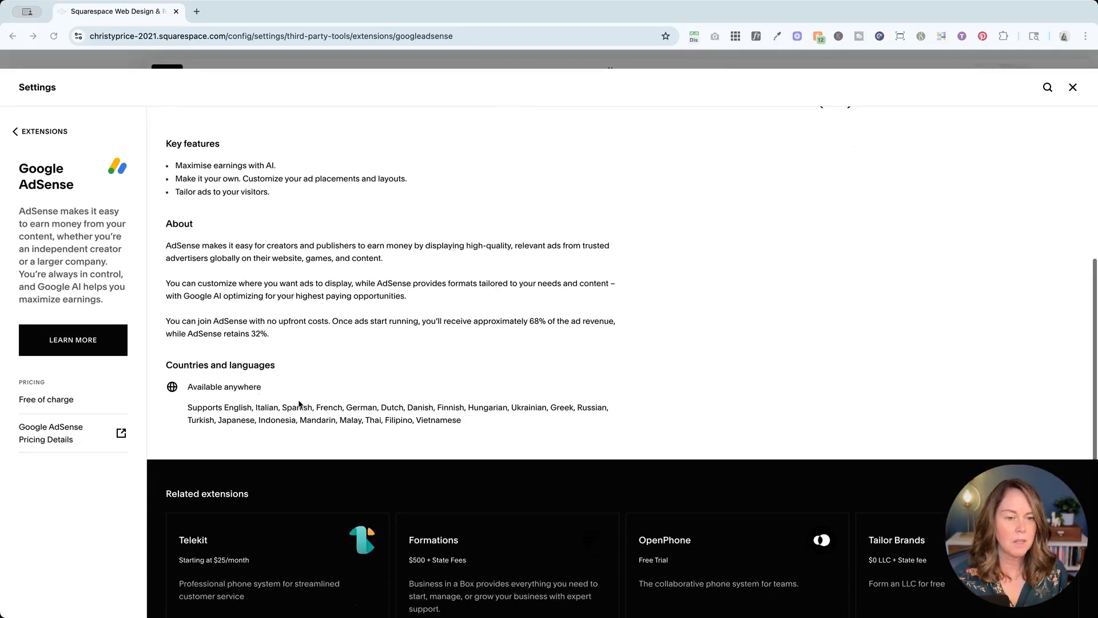
scroll(297, 399, "up", 5)
Step: Sign up on the Google AdSense website with the site's domain, opting in to customized help and performance suggestions and accepting the agreement
left_click(73, 341)
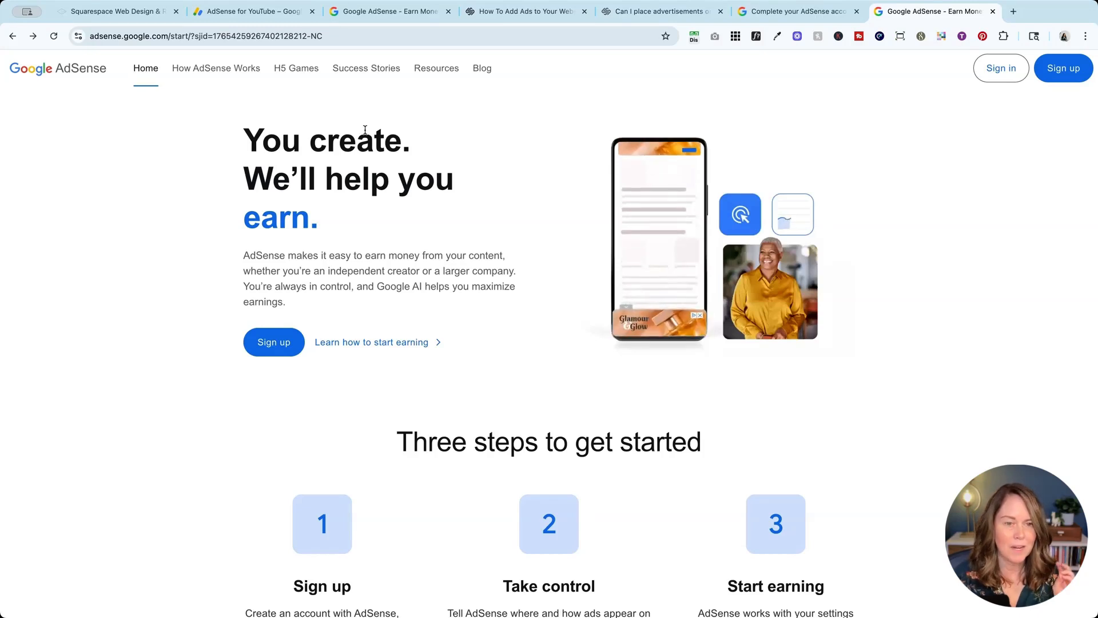
left_click(276, 349)
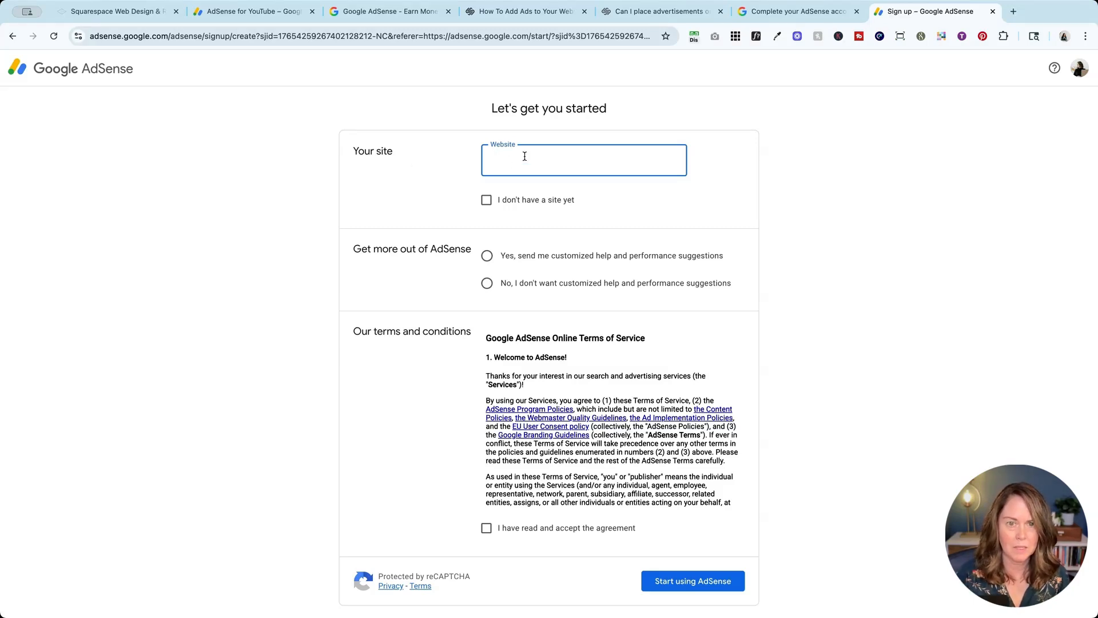
type("m")
left_click(461, 189)
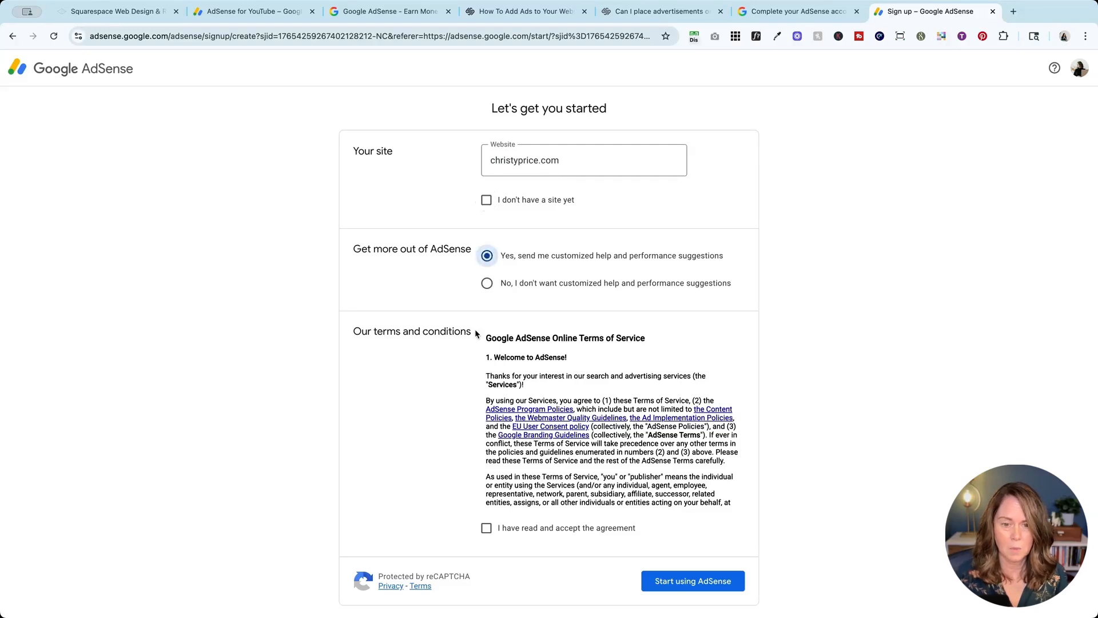
left_click(488, 529)
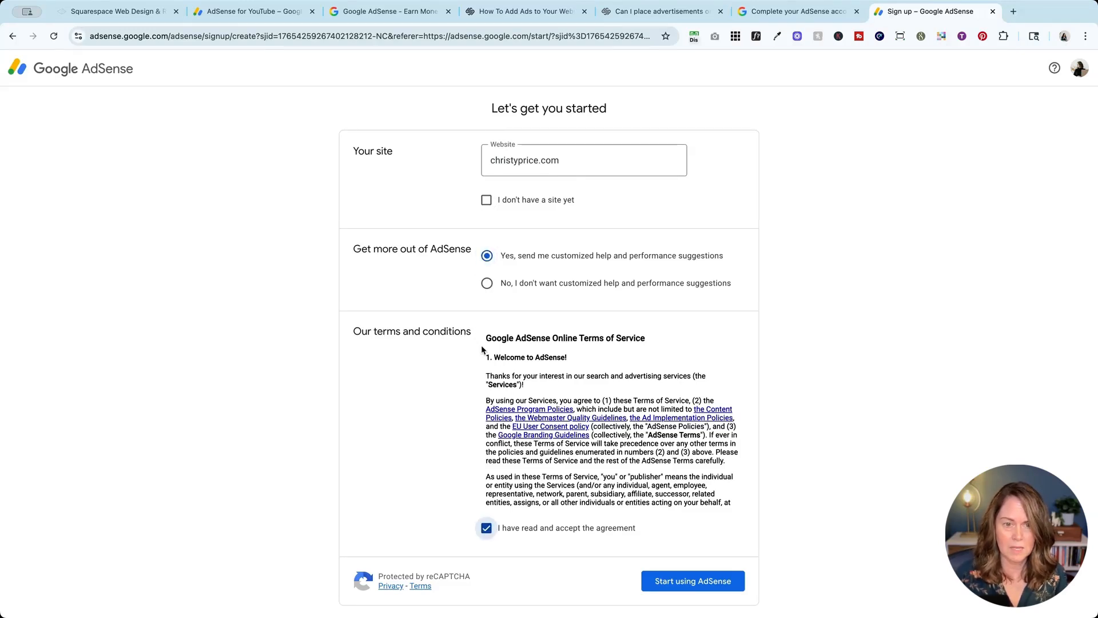
scroll(480, 346, "down", 3)
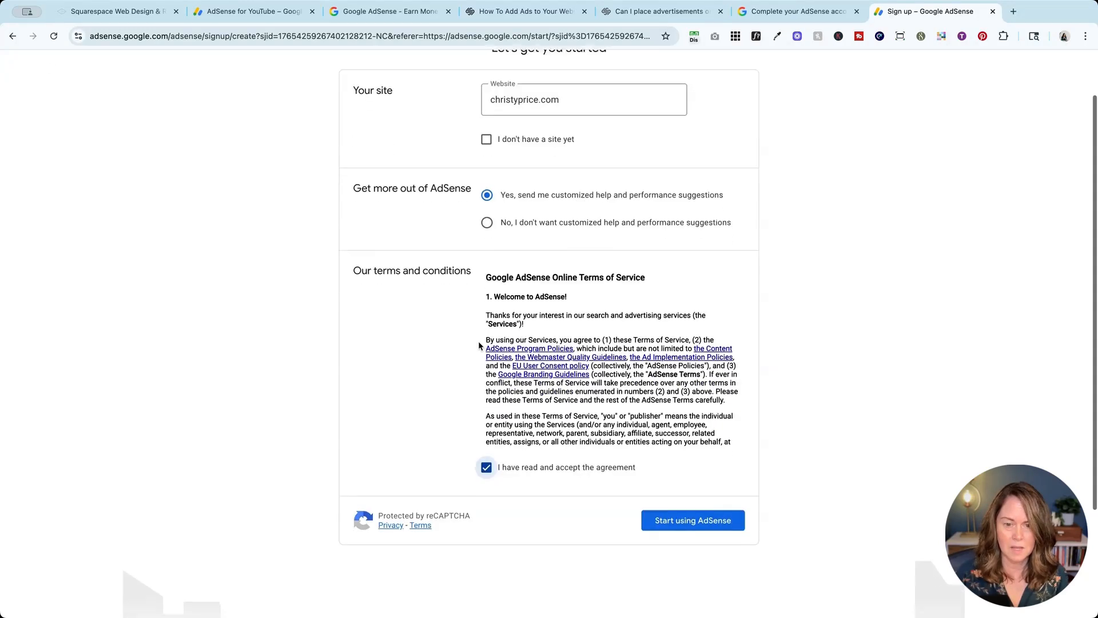
left_click(719, 506)
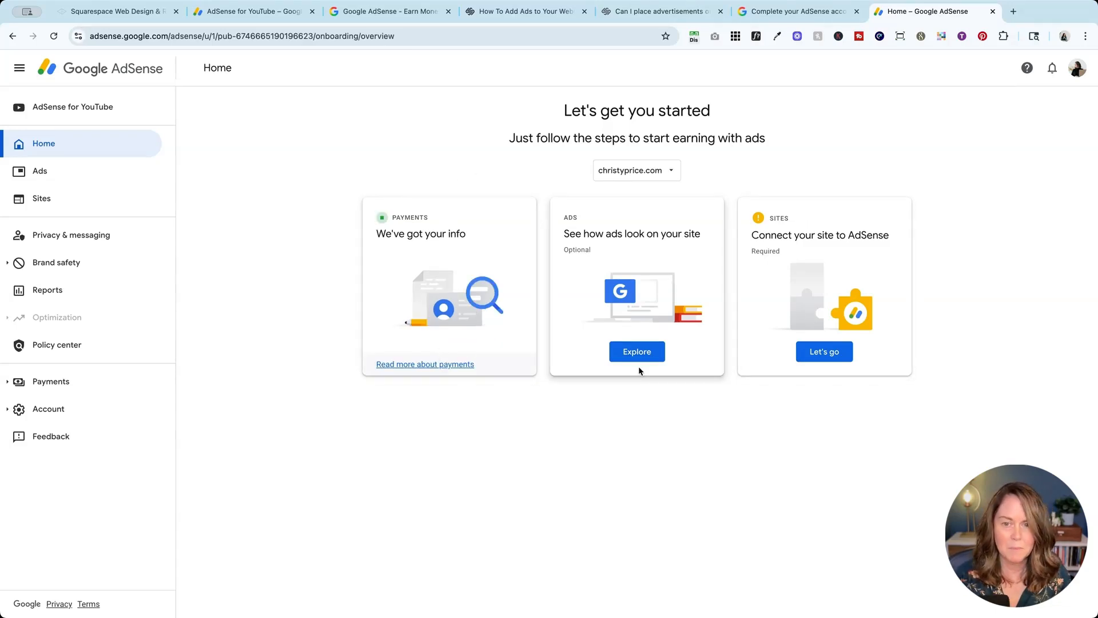
Step: Preview how ads look on the site with Auto ads on and off, and leave without applying the settings
left_click(639, 352)
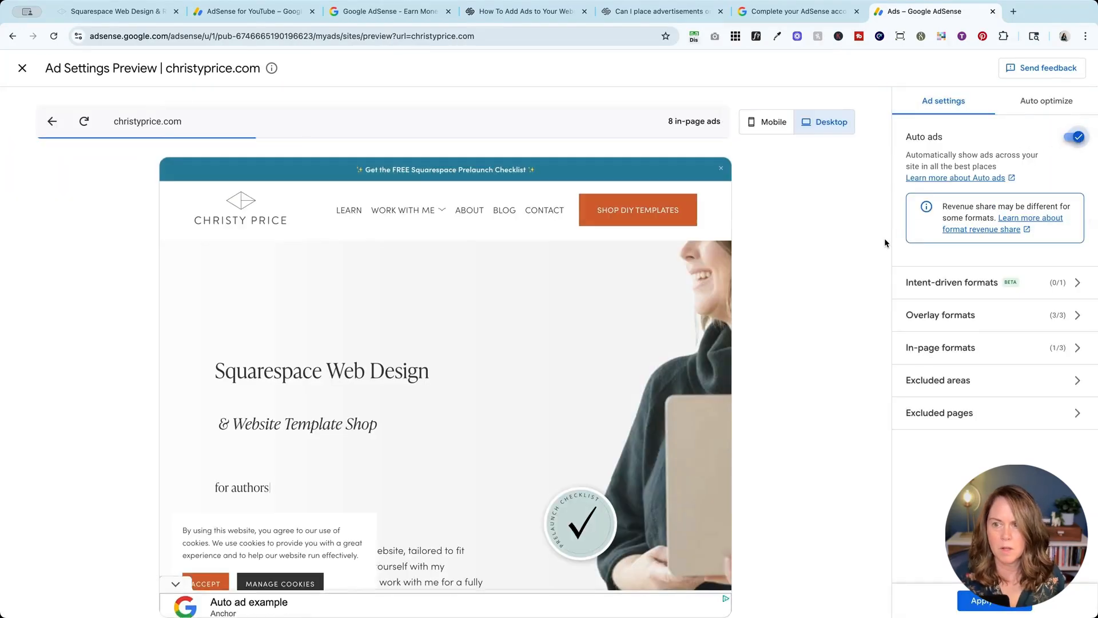
scroll(619, 279, "down", 5)
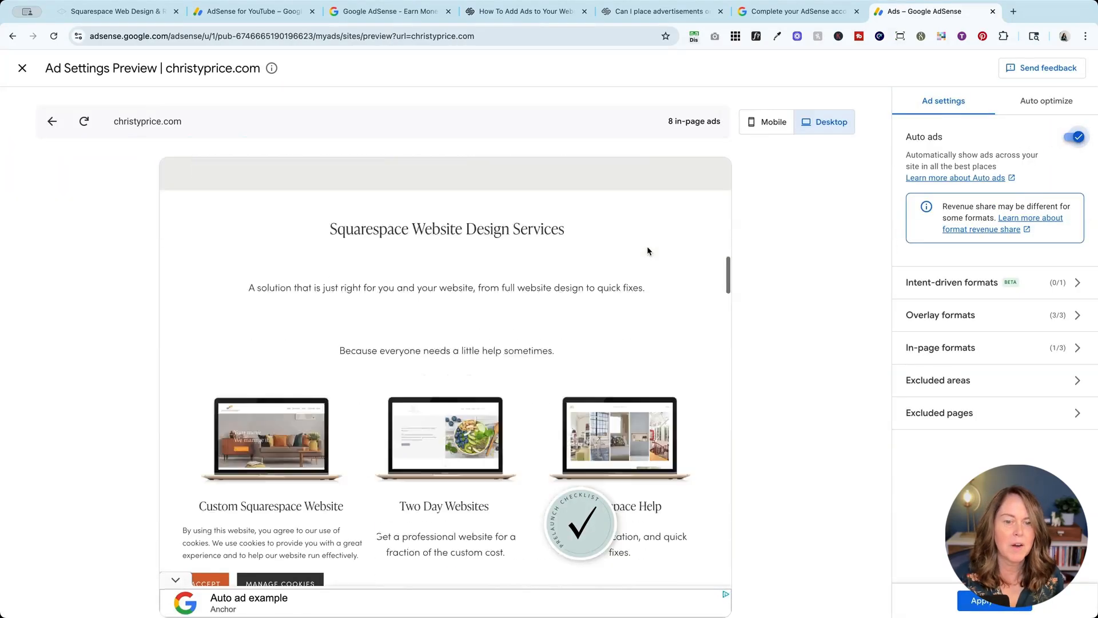
scroll(647, 249, "down", 15)
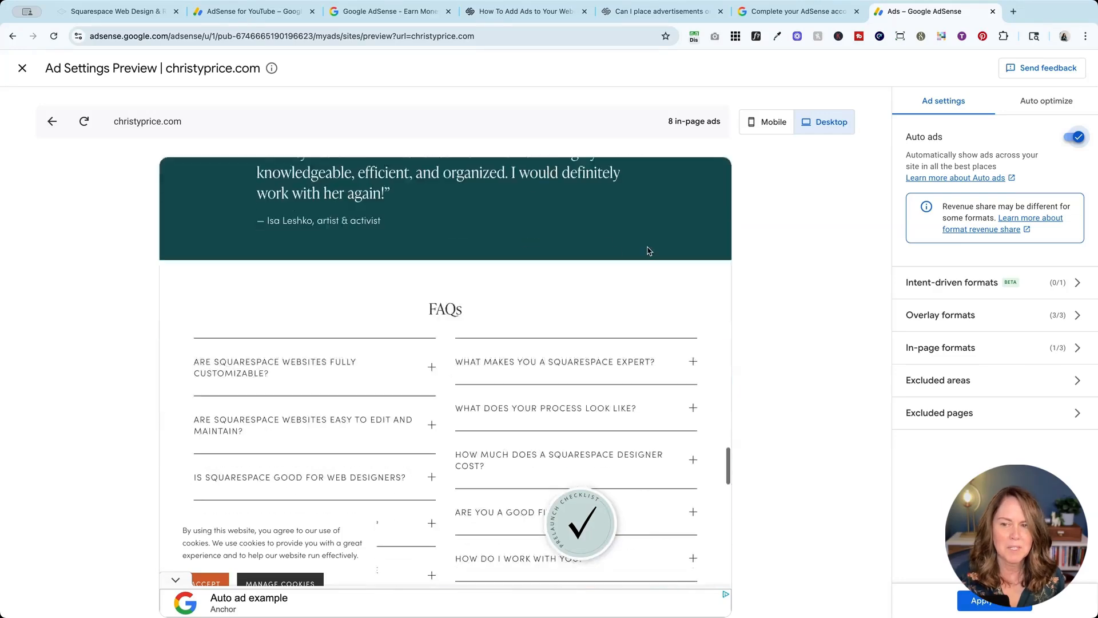
scroll(648, 251, "down", 8)
scroll(648, 251, "up", 20)
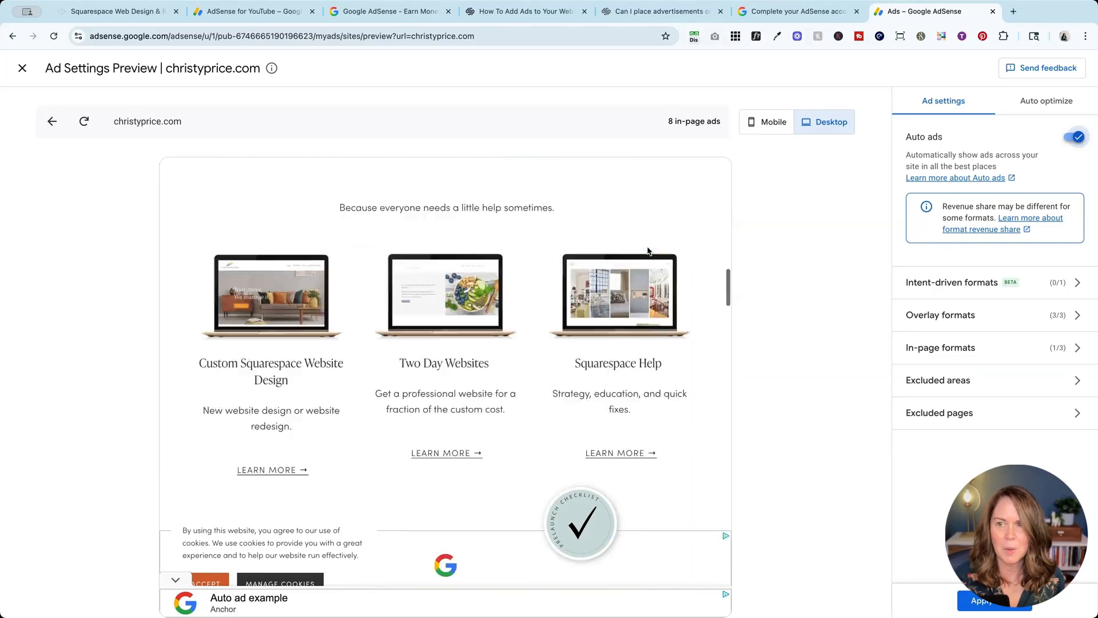
scroll(648, 251, "up", 5)
left_click(1074, 137)
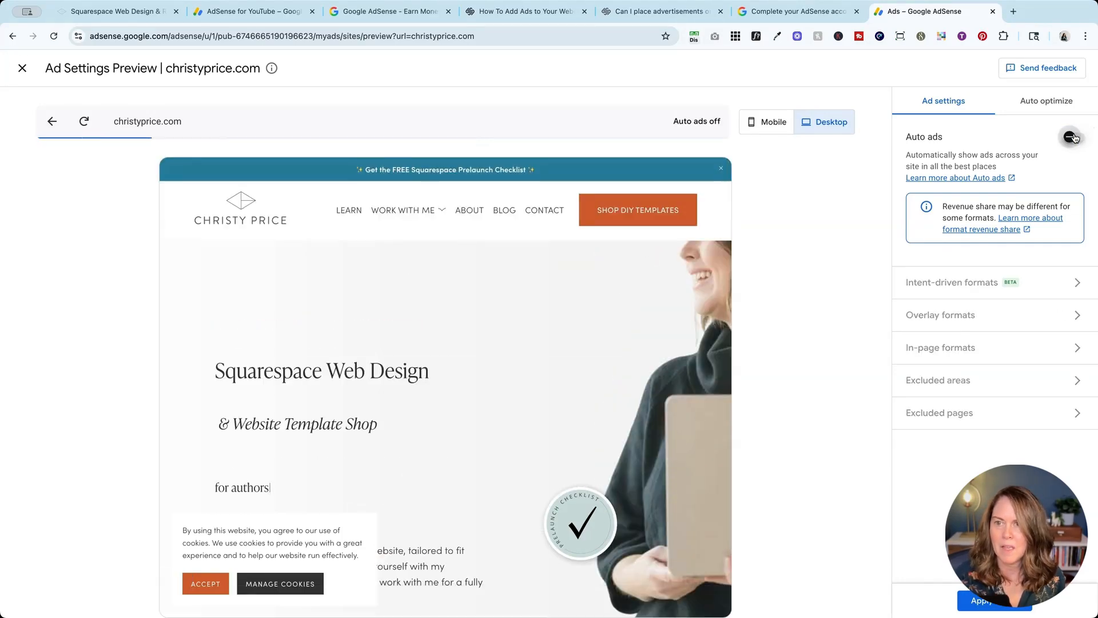
left_click(23, 68)
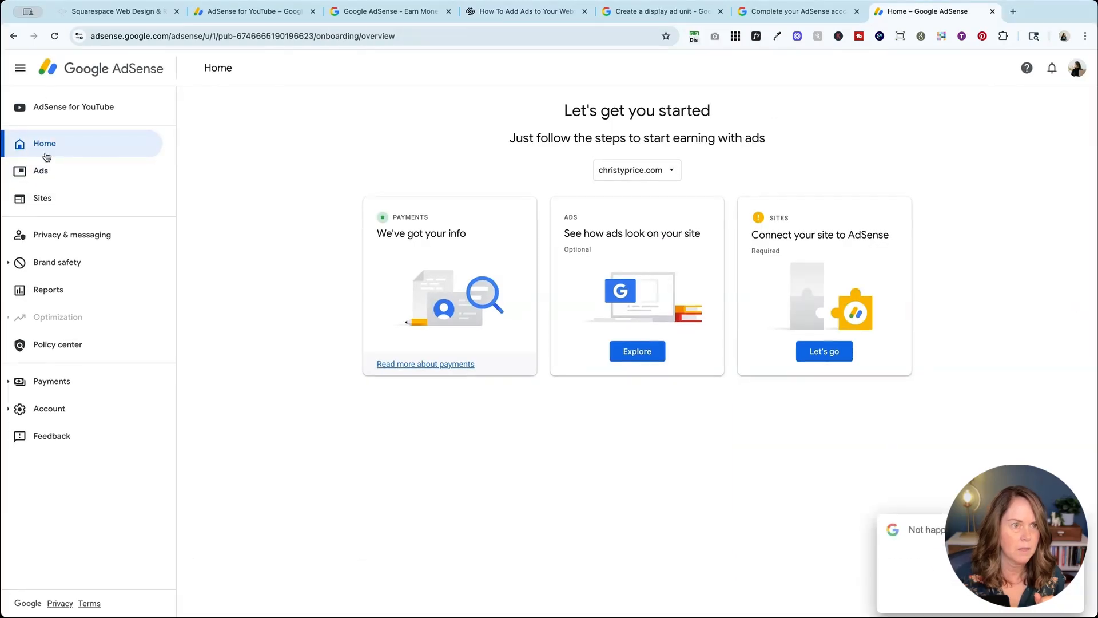
Step: Create a responsive display ad unit named "Sidebar" and copy its HTML code
left_click(41, 171)
left_click(694, 142)
left_click(399, 100)
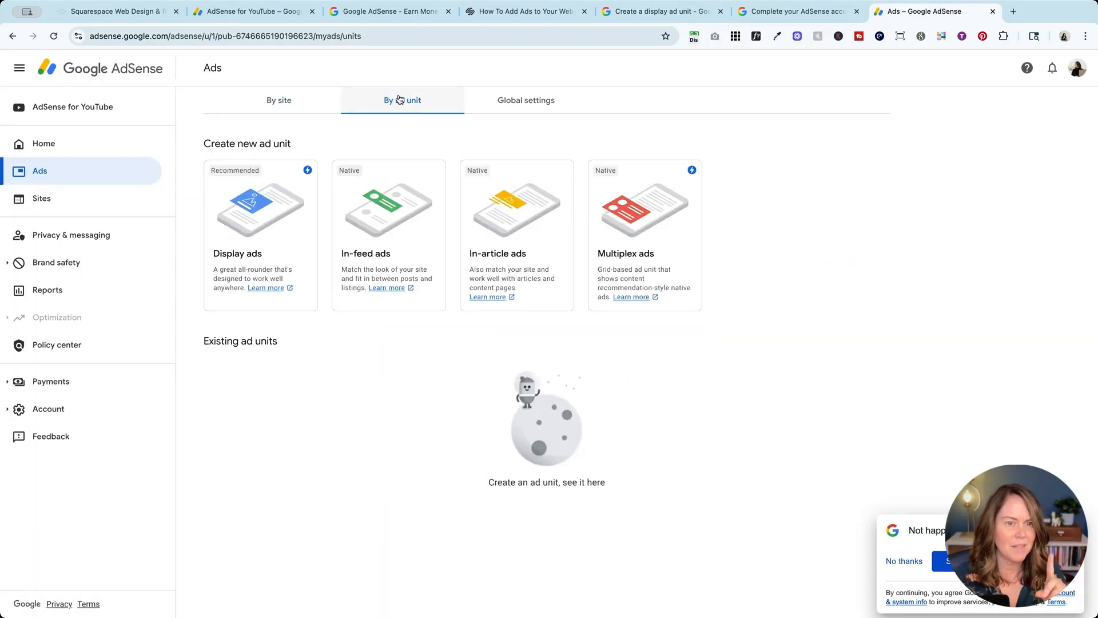
left_click(260, 221)
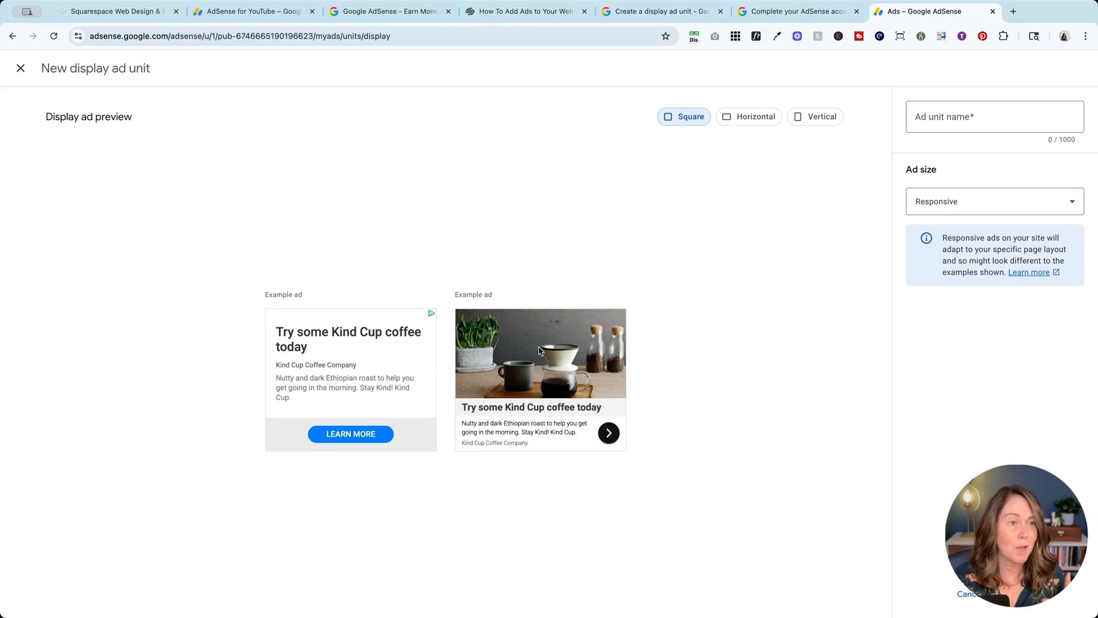
left_click(923, 123)
type("Sideba")
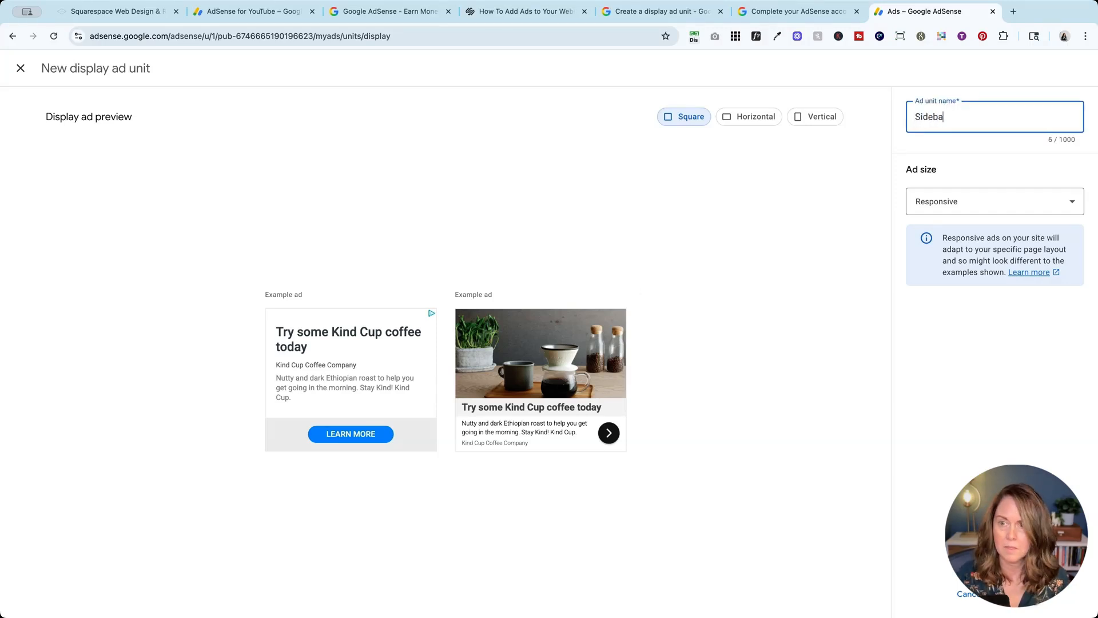
type("r")
left_click(961, 206)
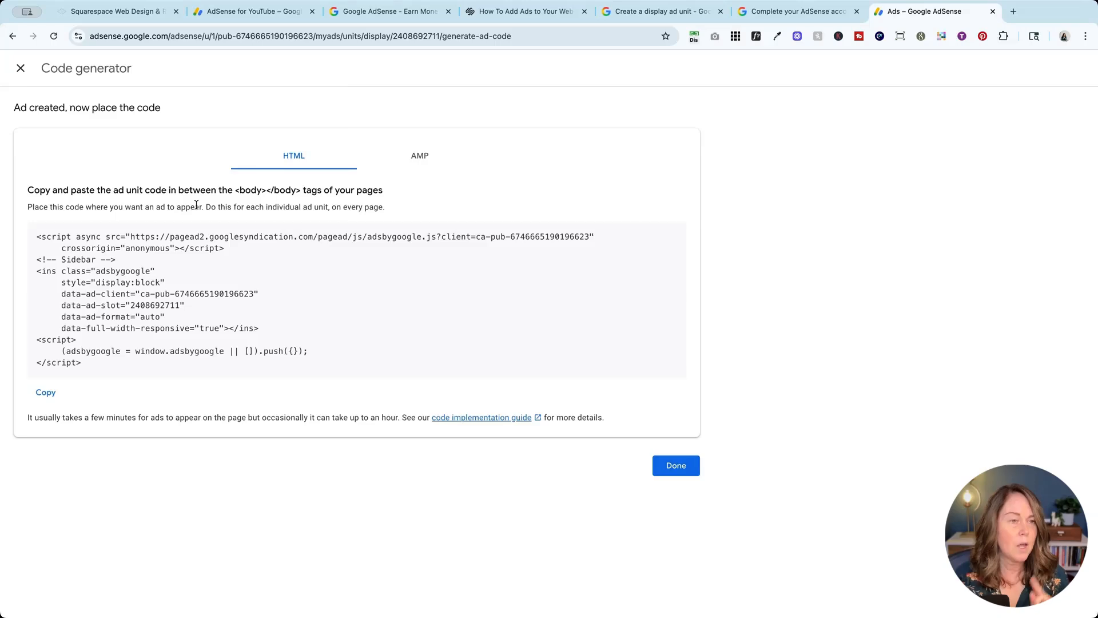
left_click(45, 394)
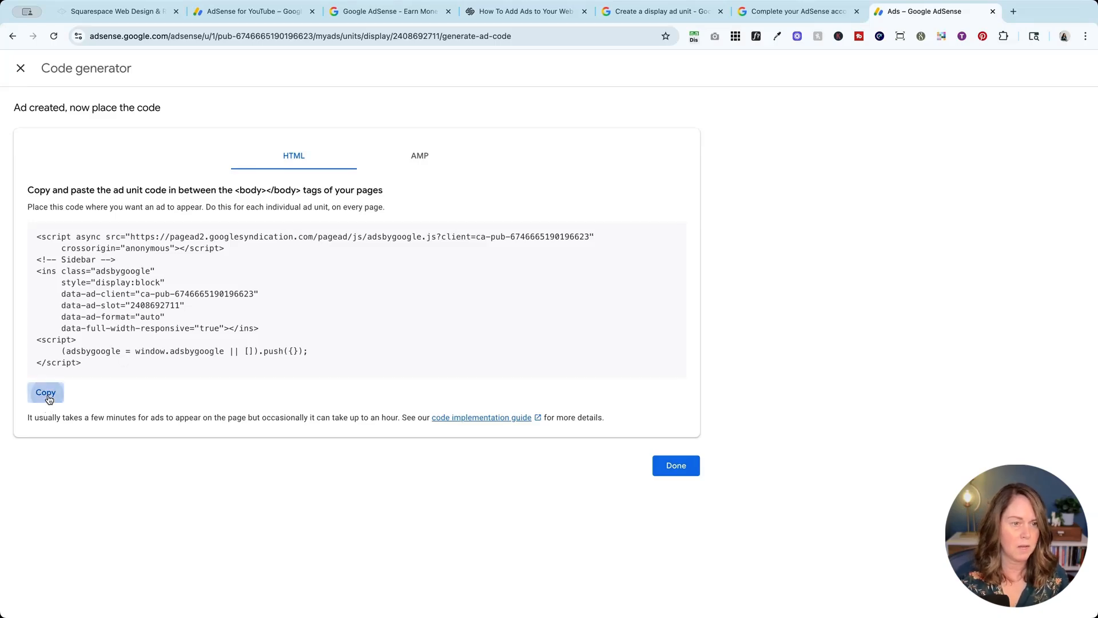
Step: Switch to Squarespace, search the site's pages for "side", and open the Blog Sidebar page for editing
left_click(115, 11)
type("sid")
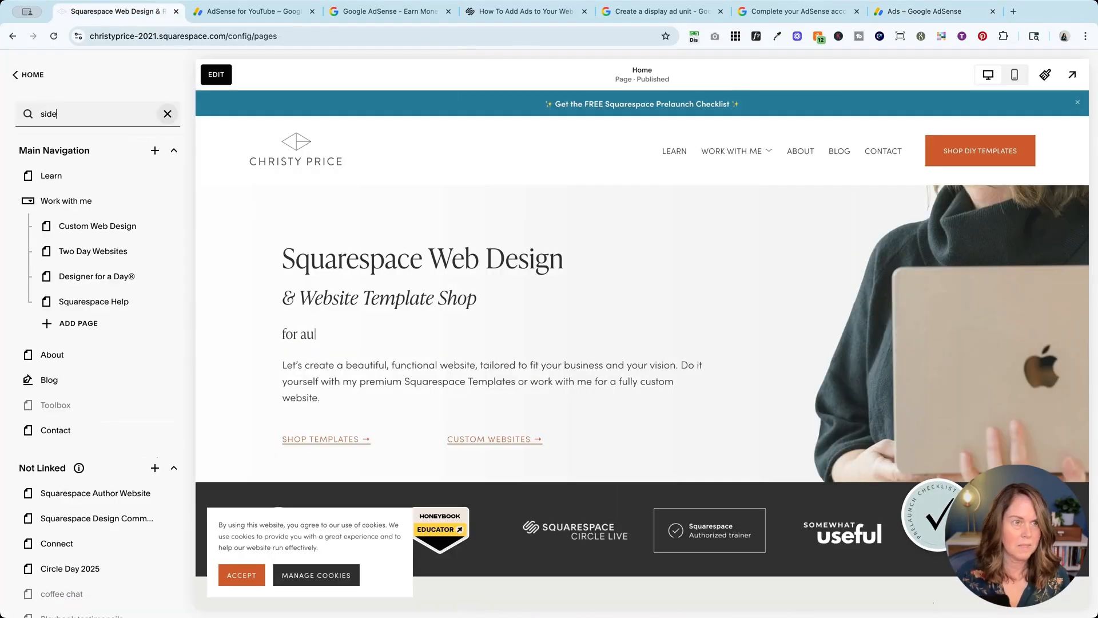
type("e")
left_click(75, 303)
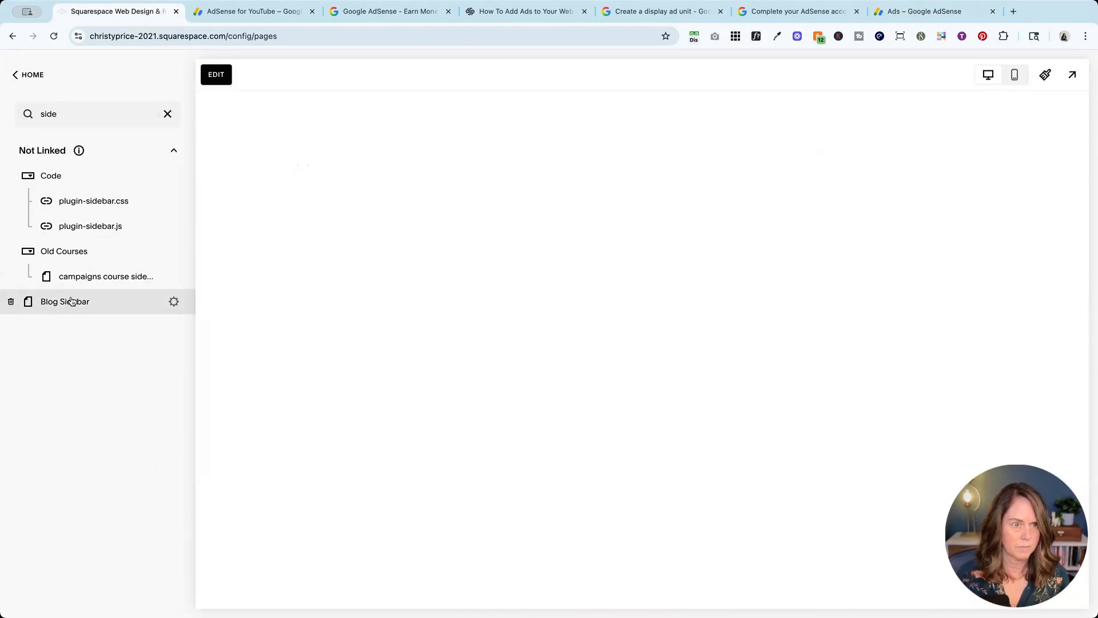
scroll(400, 277, "down", 20)
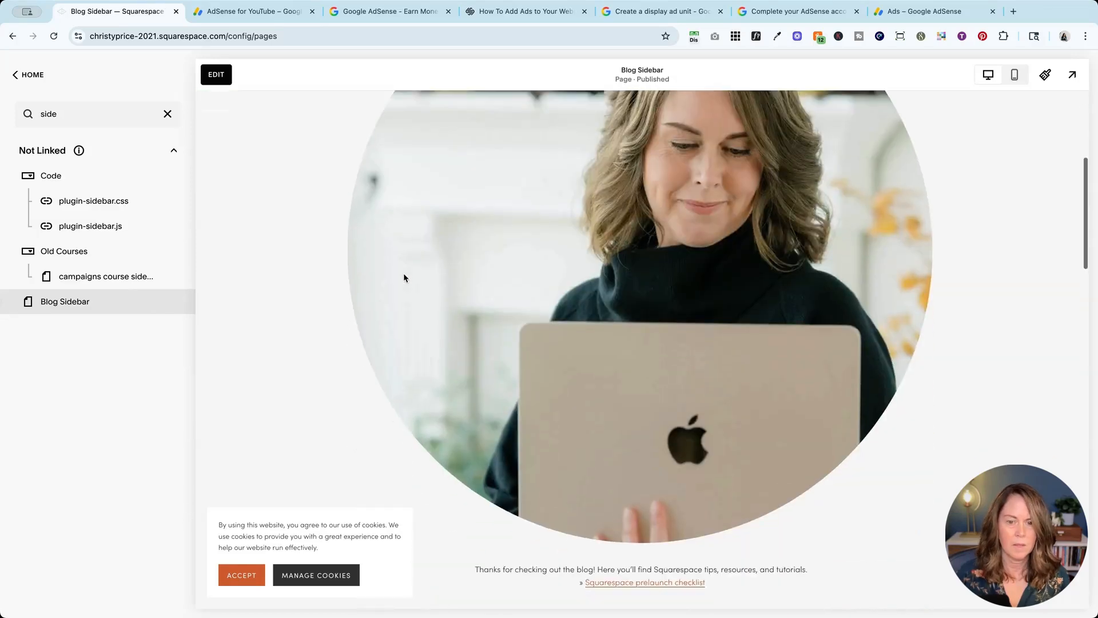
left_click(216, 74)
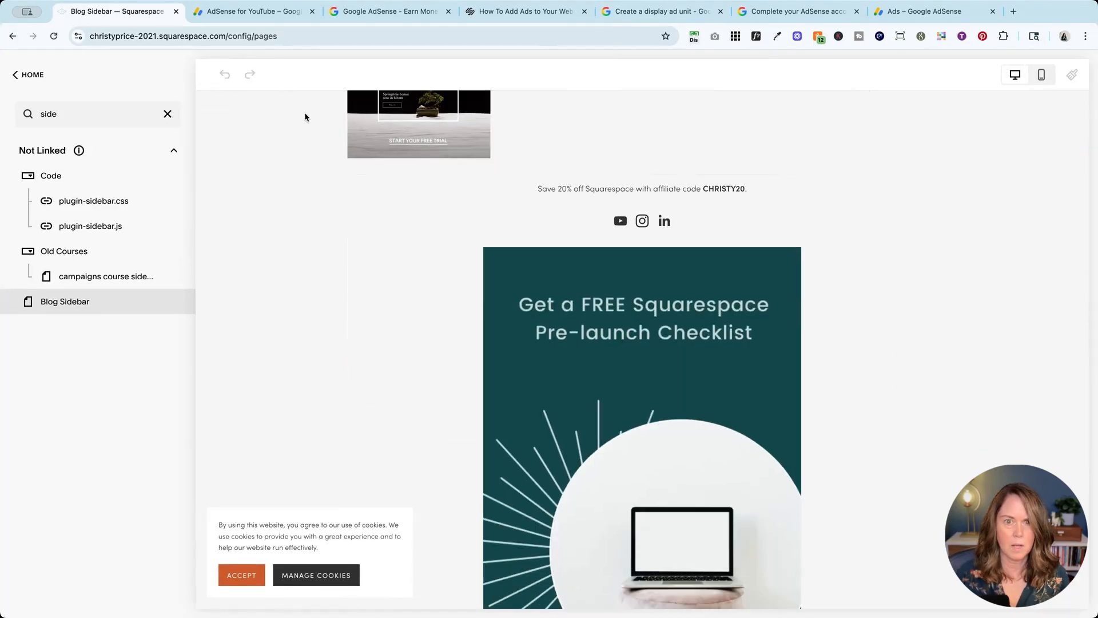
scroll(564, 199, "up", 8)
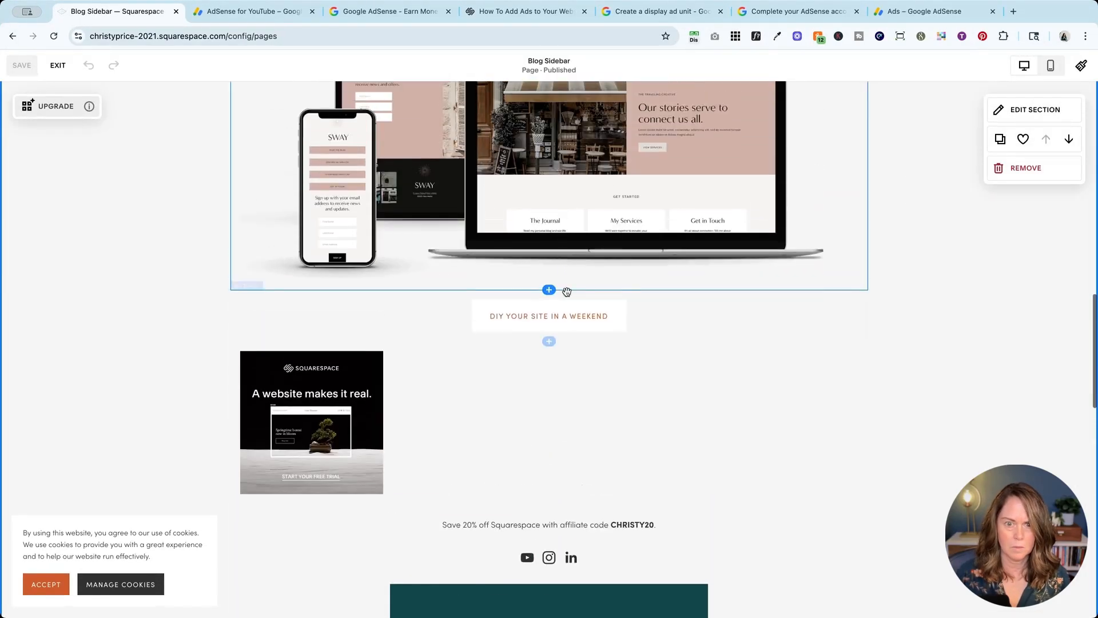
scroll(566, 326, "down", 7)
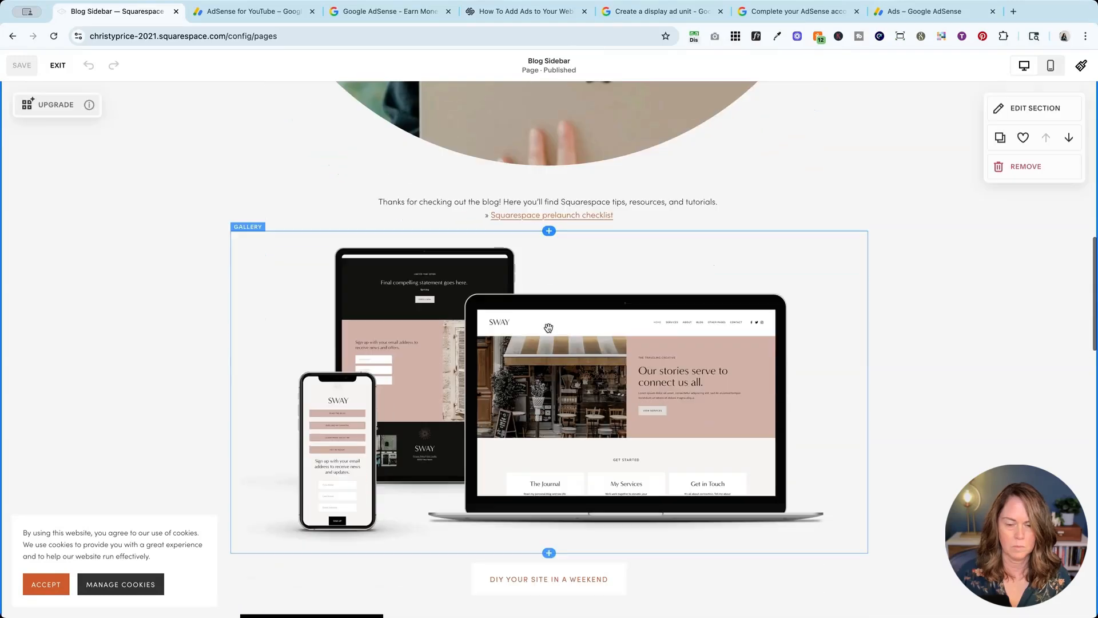
Step: Add a Code block below the "DIY your site in a weekend" button containing the copied ad unit code, and save the page
left_click(549, 334)
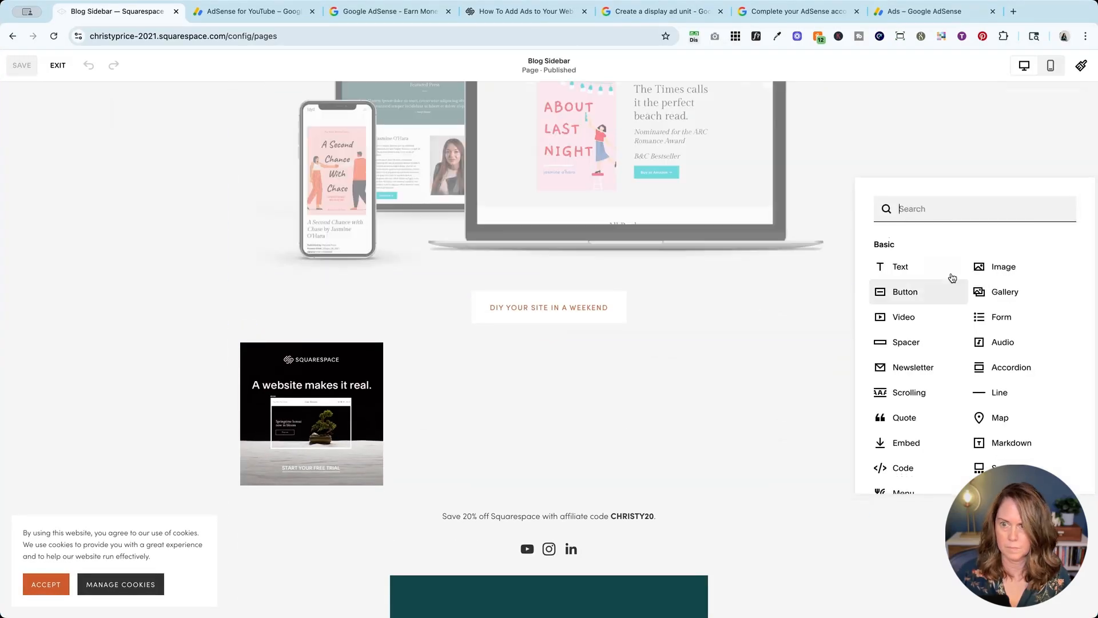
type("code")
left_click(922, 280)
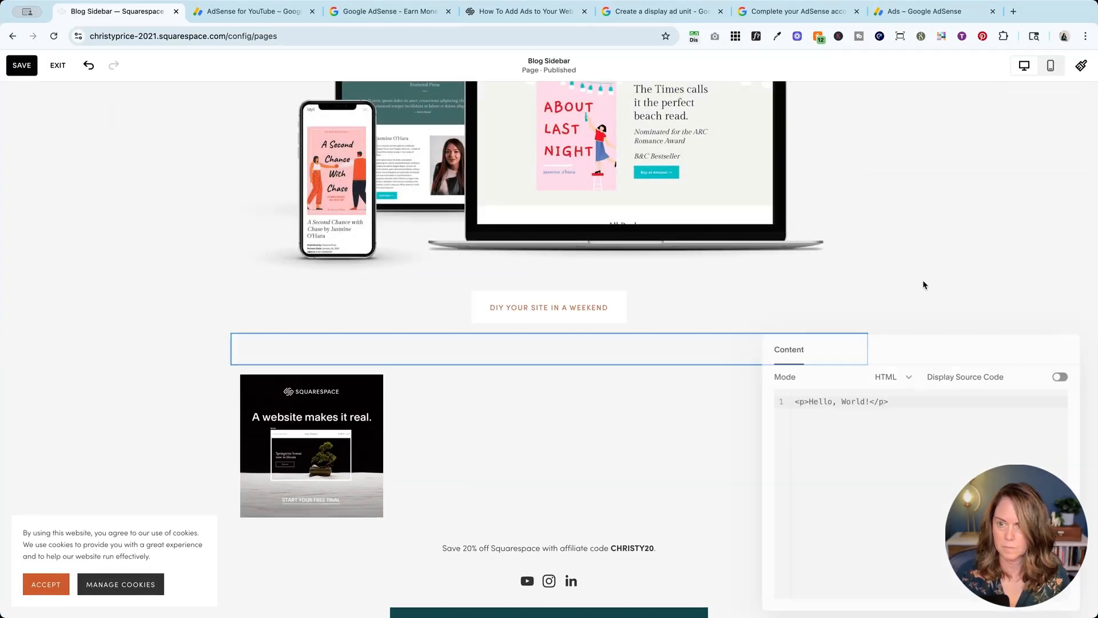
key("super+a")
key("super+v")
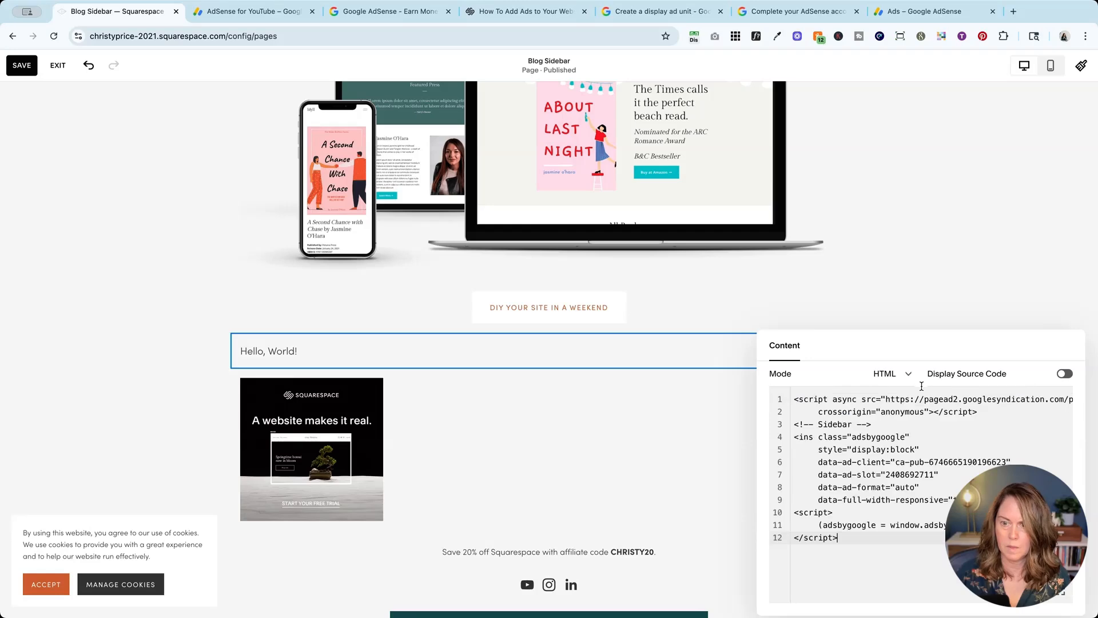
left_click(916, 278)
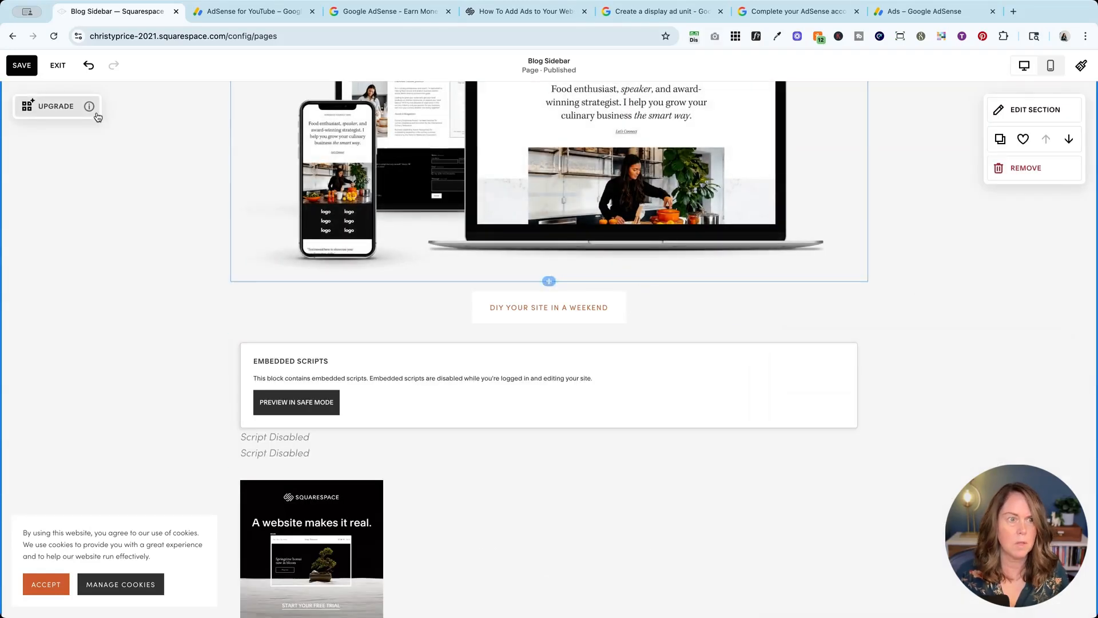
left_click(22, 66)
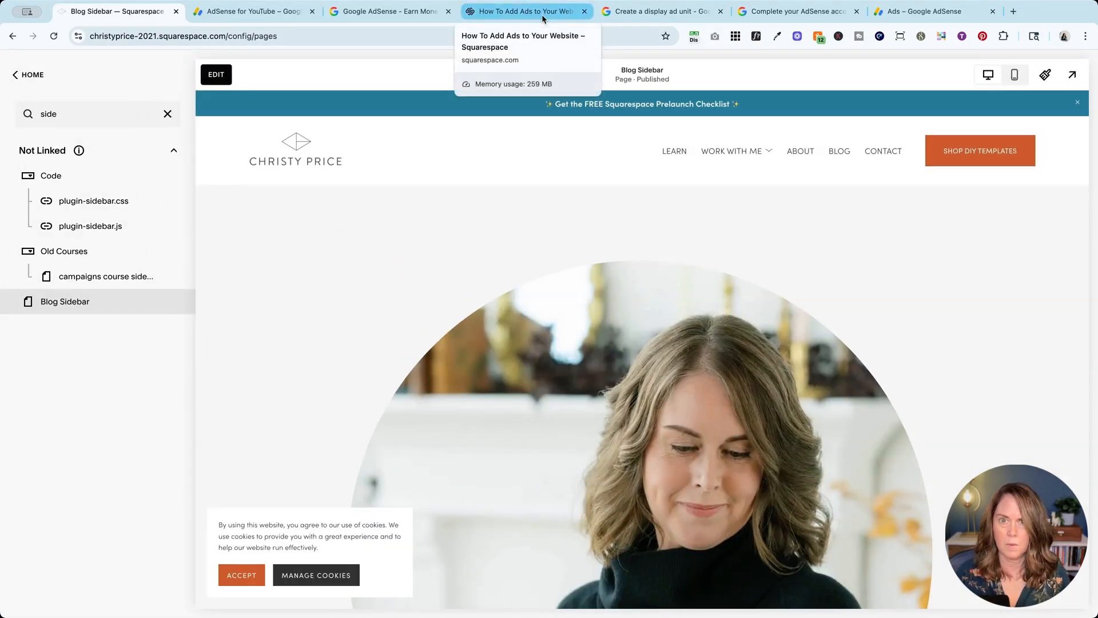
Step: Switch to Google AdSense, finish the ad unit, start connecting the site, and copy the AdSense code snippet for ownership verification
left_click(914, 16)
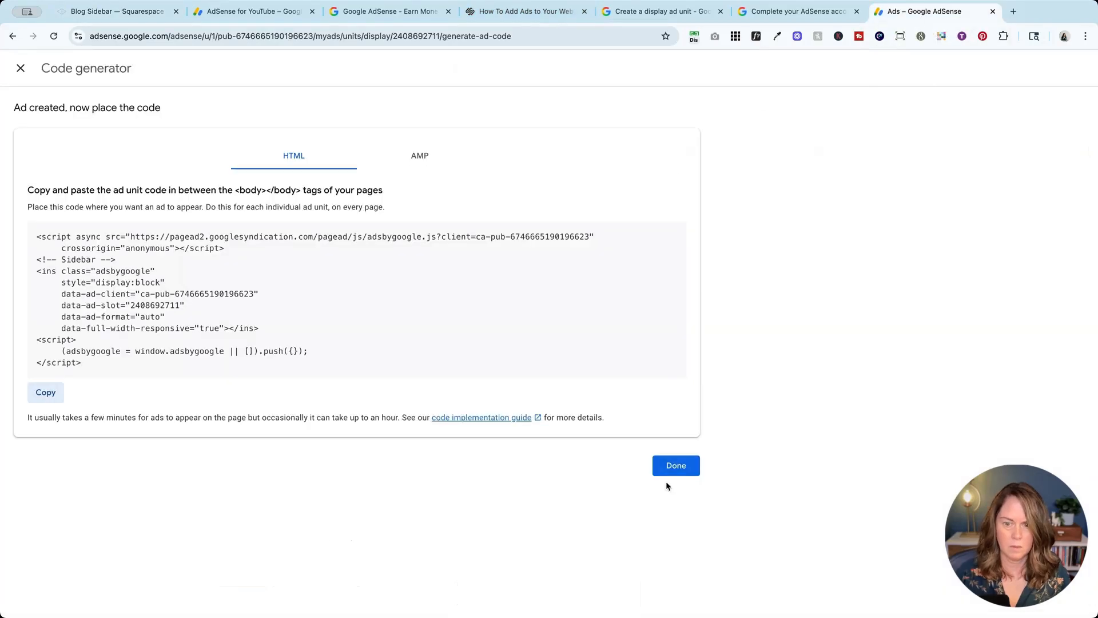
left_click(673, 468)
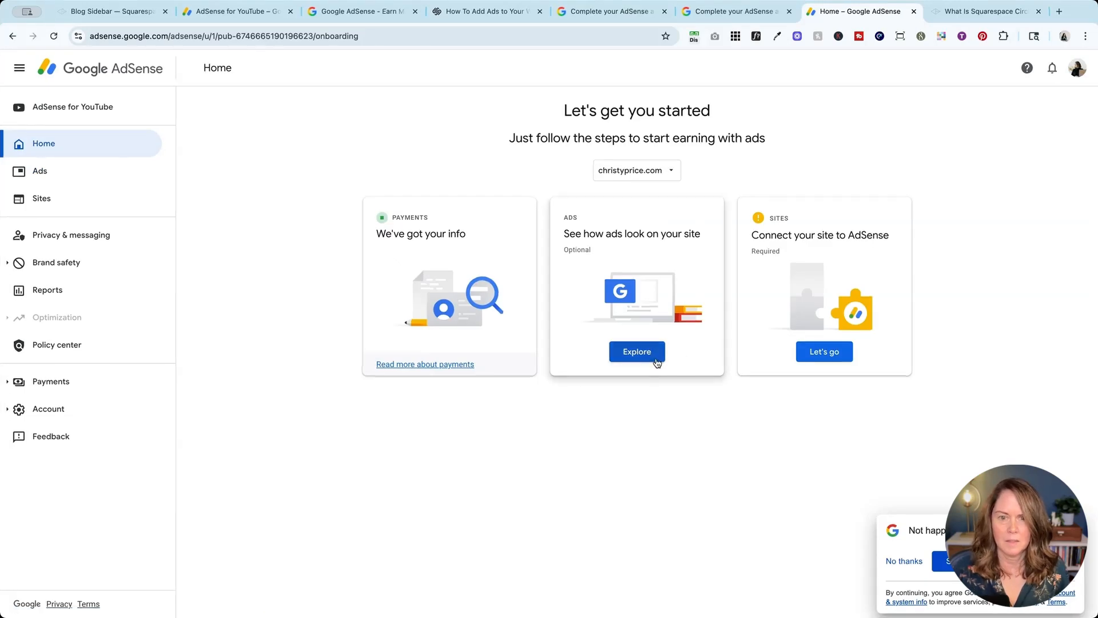
left_click(836, 352)
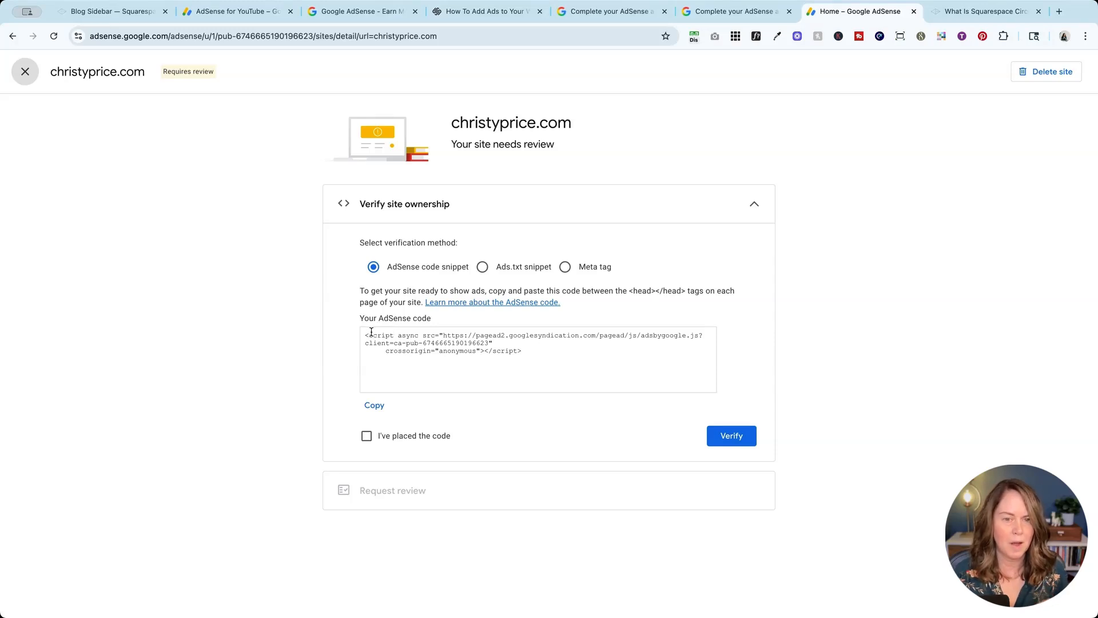
left_click(374, 406)
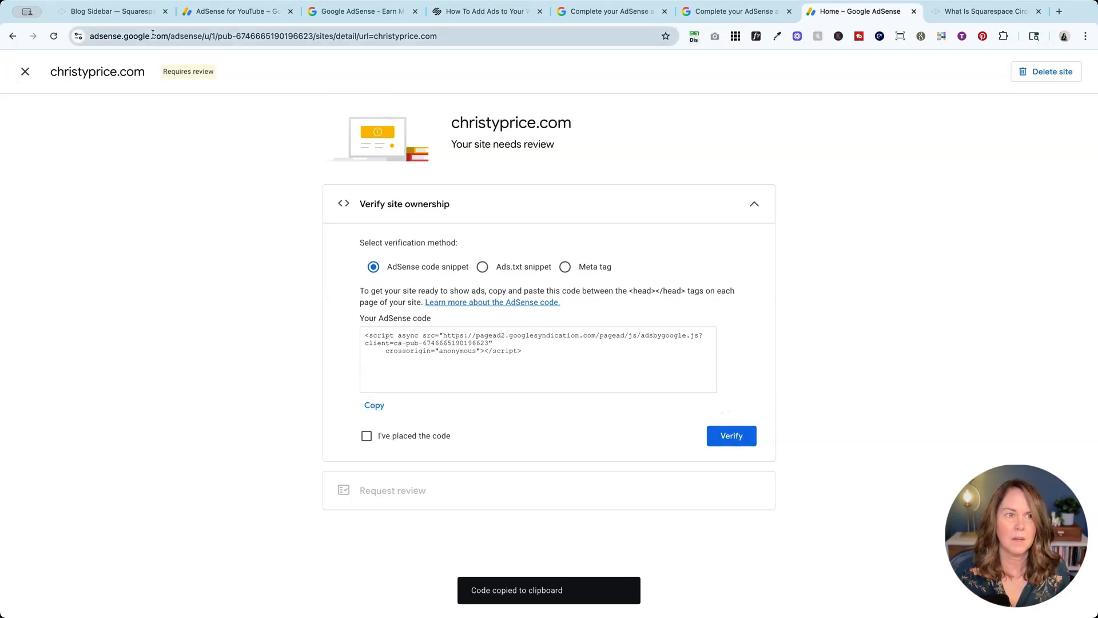
Step: Switch to Squarespace and open the site's Code Injection settings by searching the dashboard for "code"
left_click(109, 12)
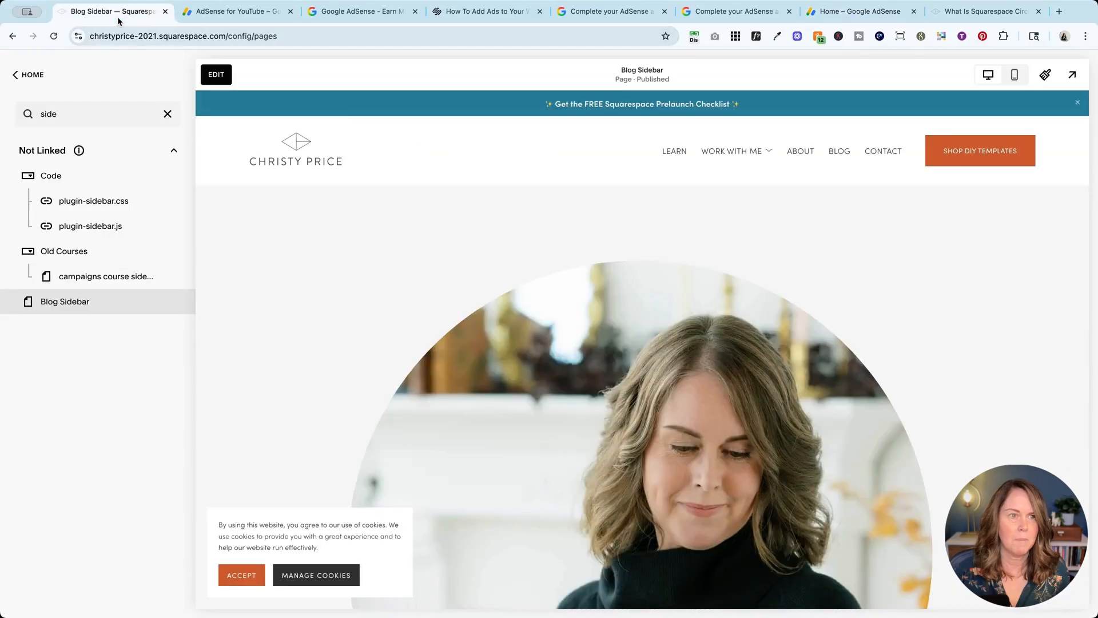
left_click(168, 114)
type("/co")
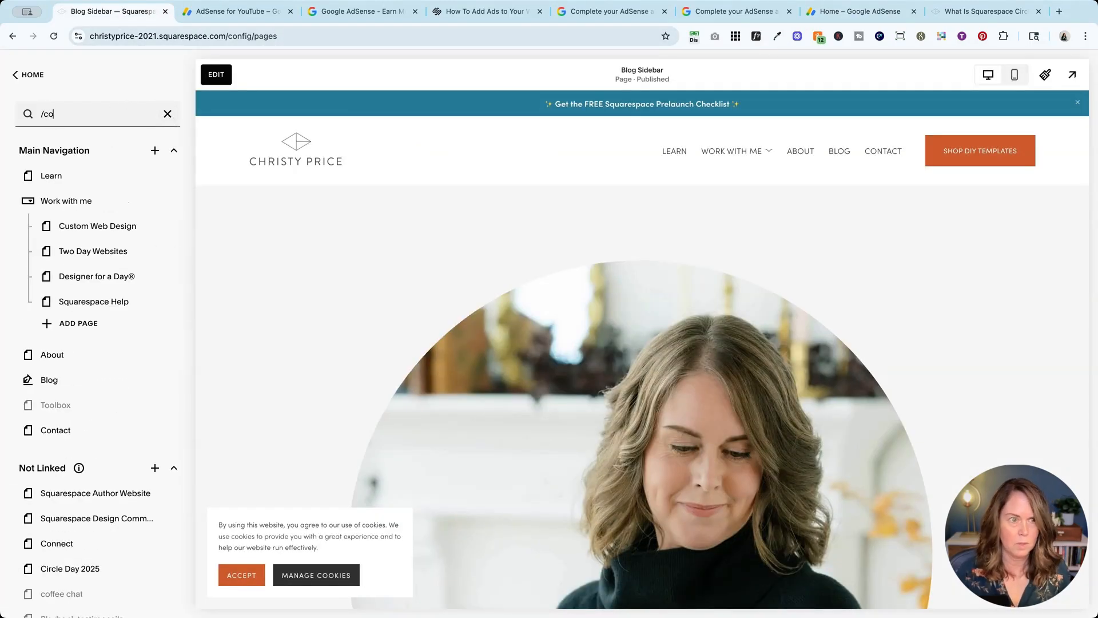
left_click(33, 75)
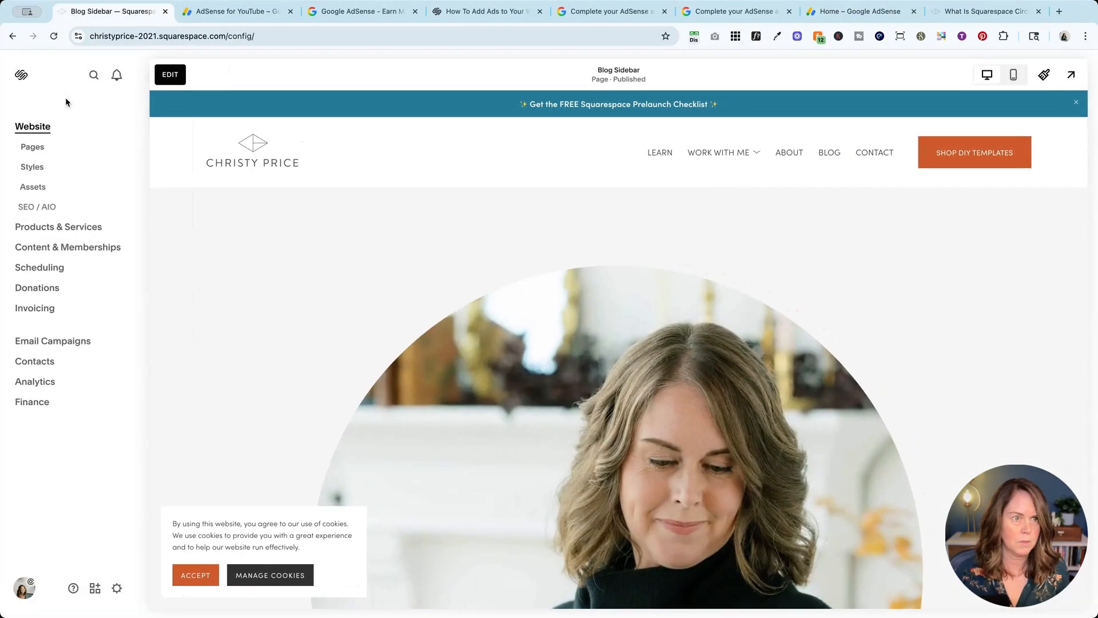
type("code")
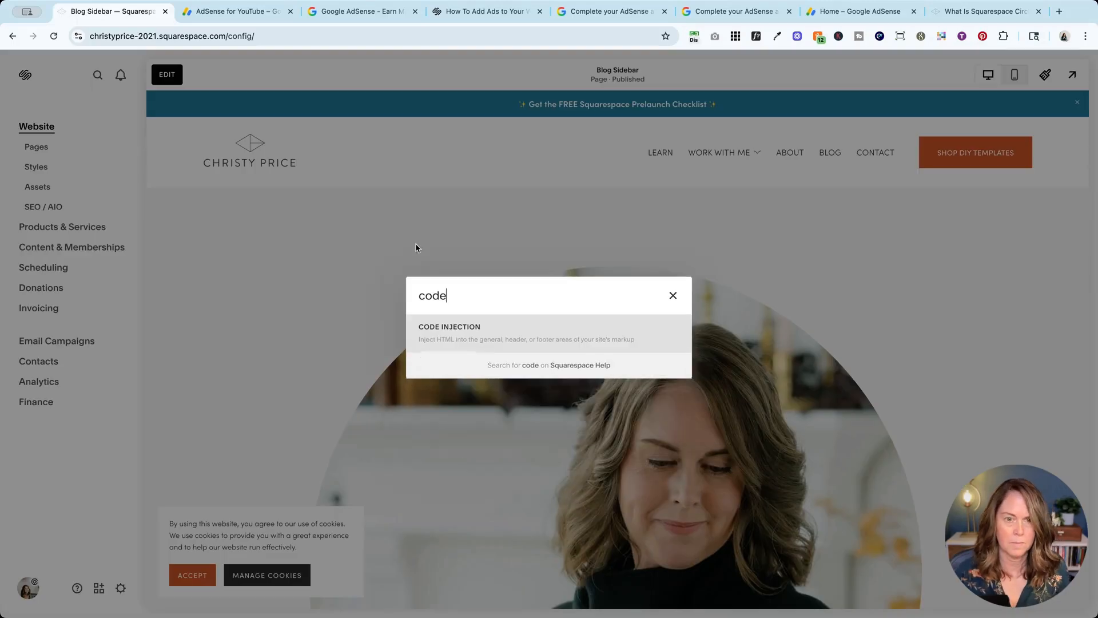
left_click(493, 325)
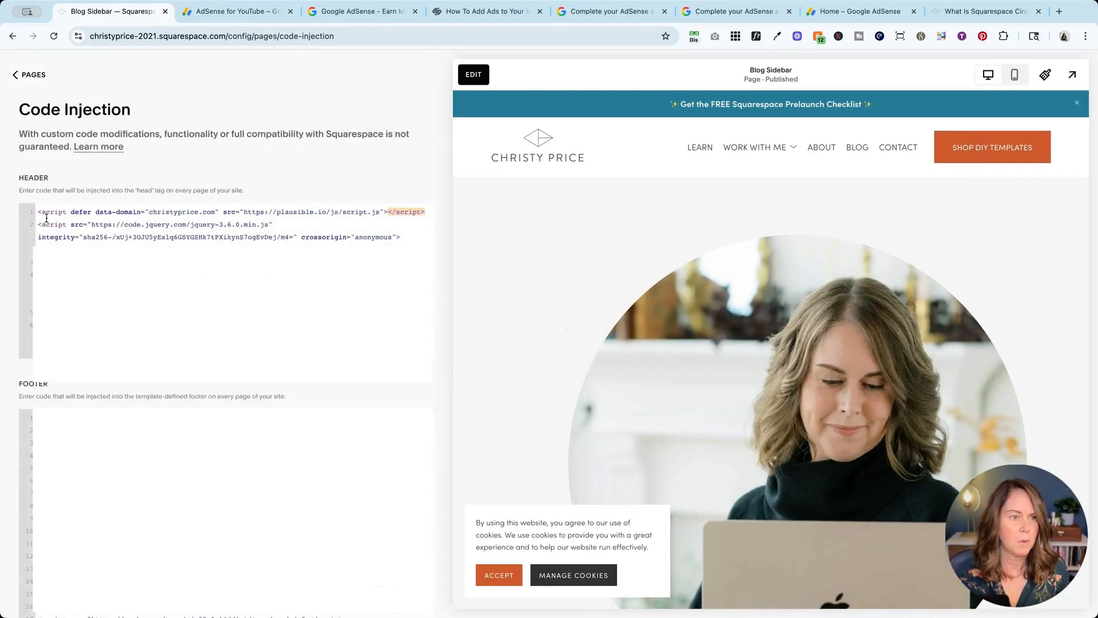
Step: Paste the AdSense code snippet on a new first line of the header code injection and save
key("Return")
key("Up")
key("super+v")
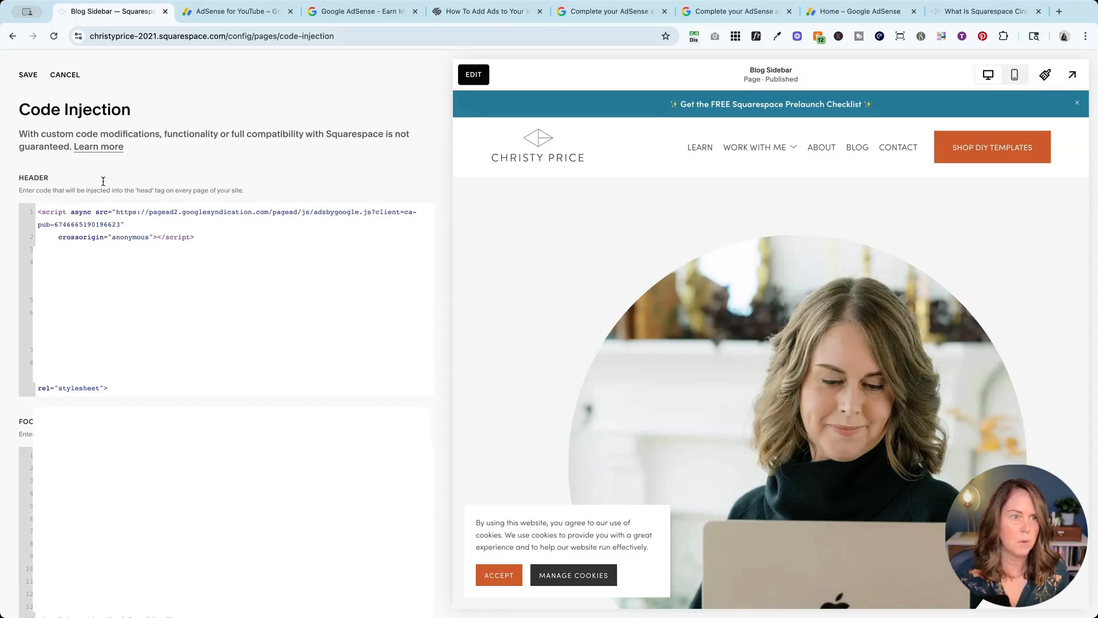
left_click(28, 76)
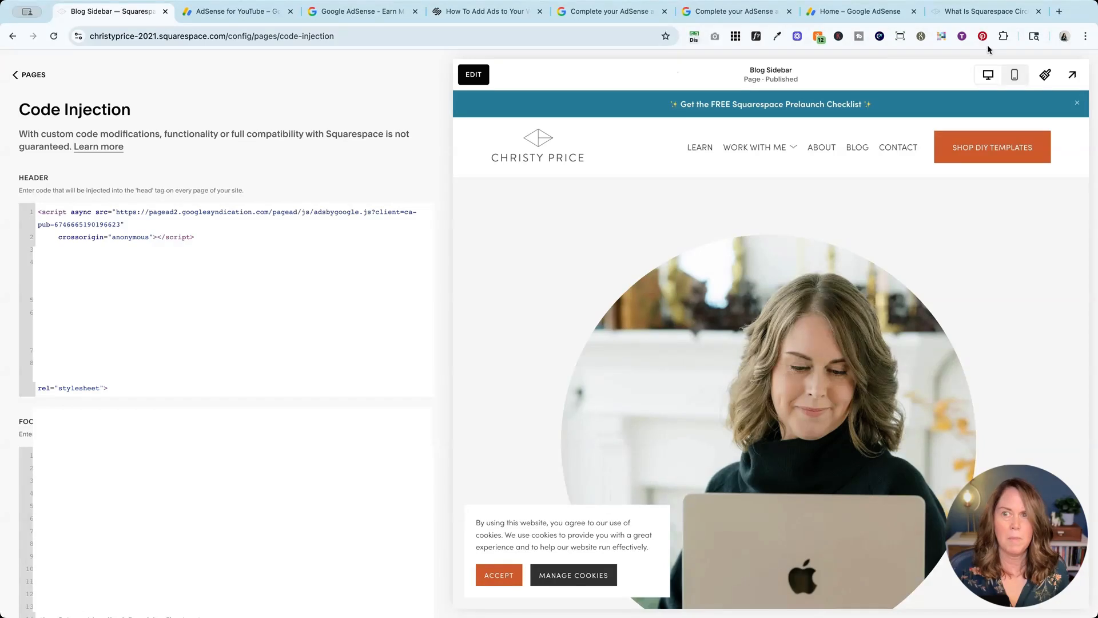
Step: Switch to Google AdSense, confirm that the code has been placed, and verify ownership of the site
left_click(840, 10)
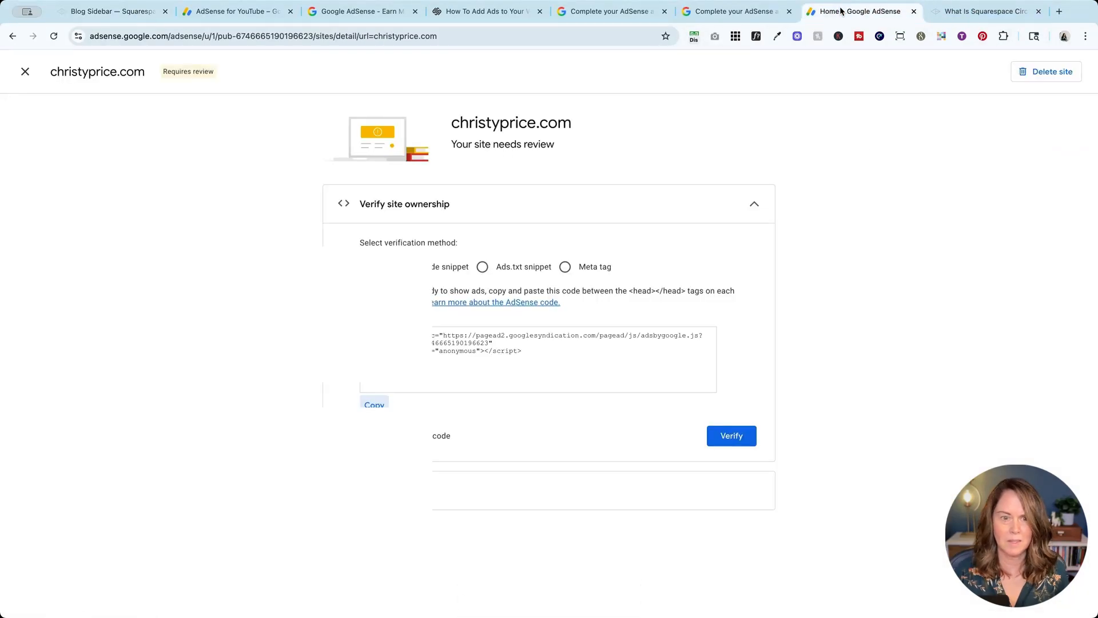
left_click(367, 436)
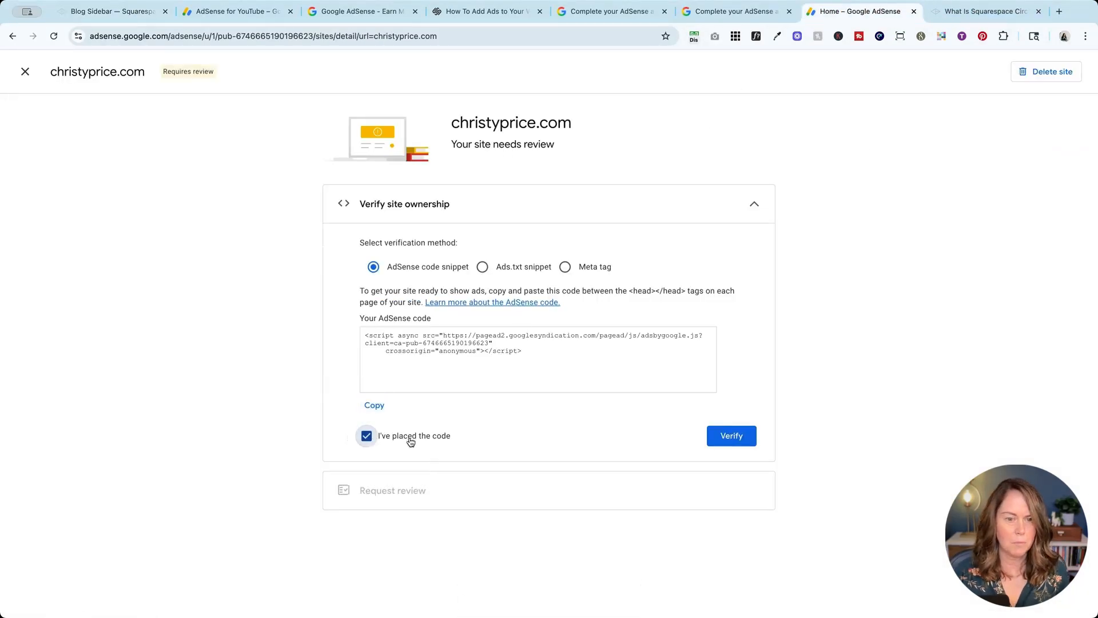
left_click(745, 437)
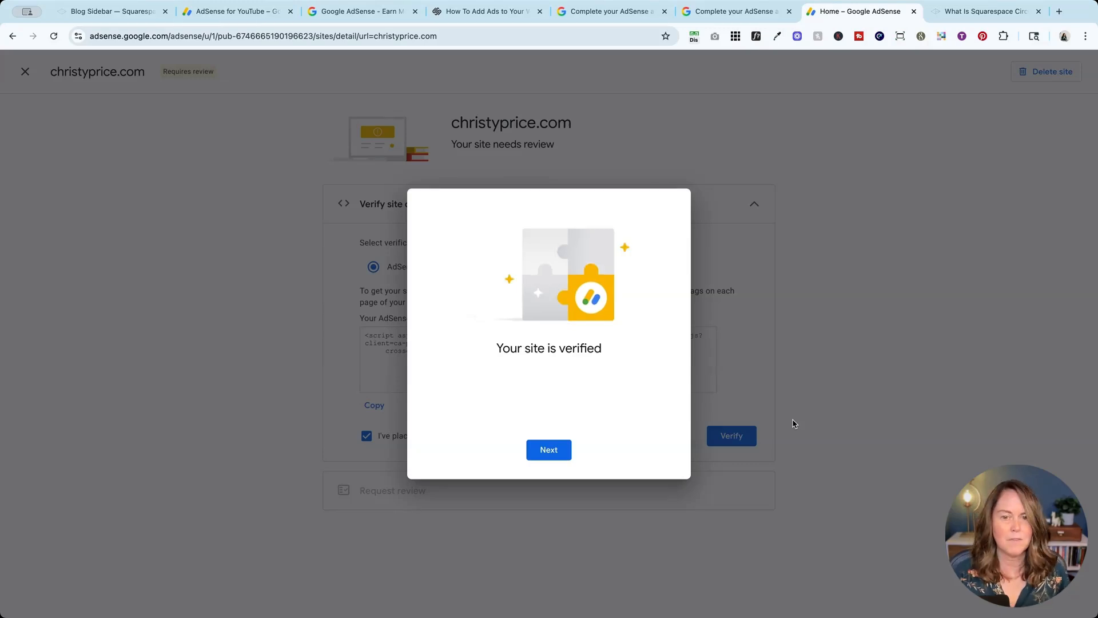
left_click(558, 451)
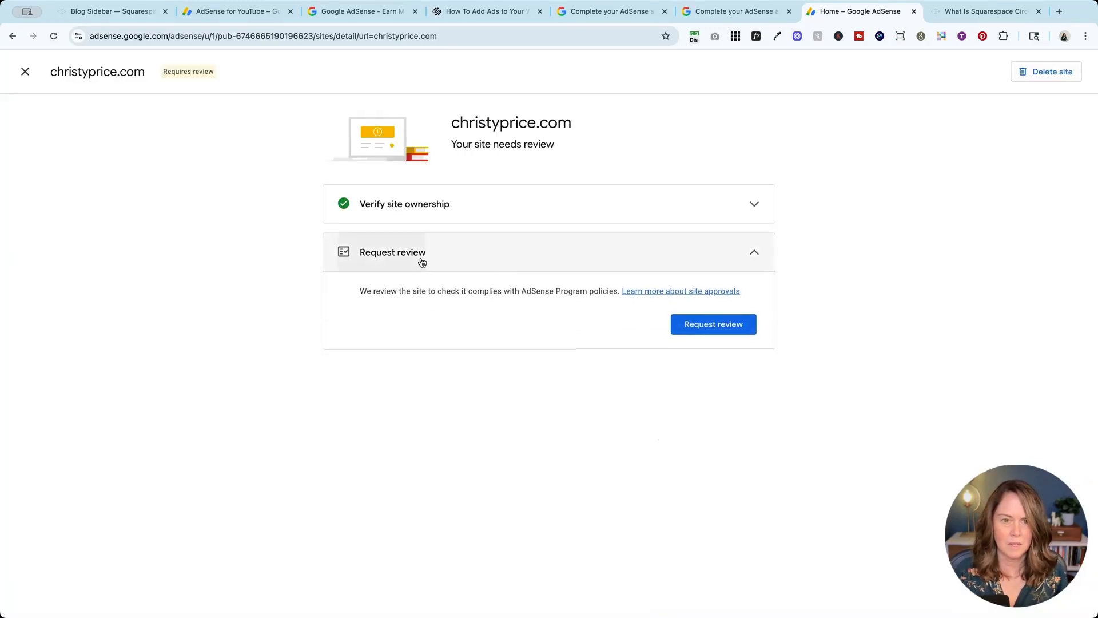
Step: Request the site review and submit Google's CMP consent message with 2 choices (Consent and Manage options)
left_click(713, 324)
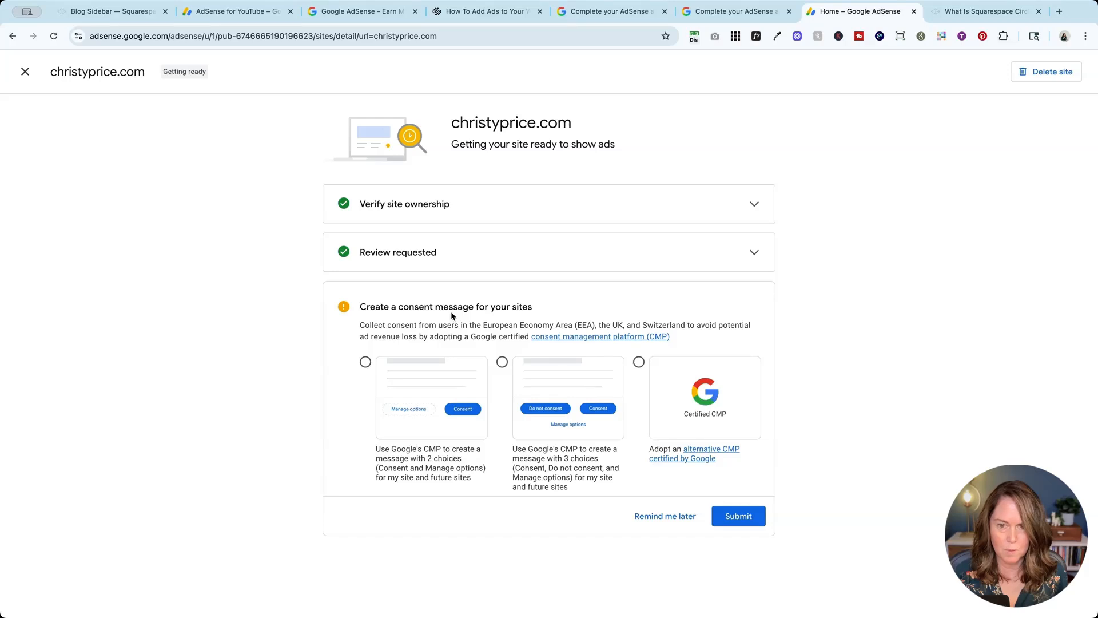
left_click(402, 401)
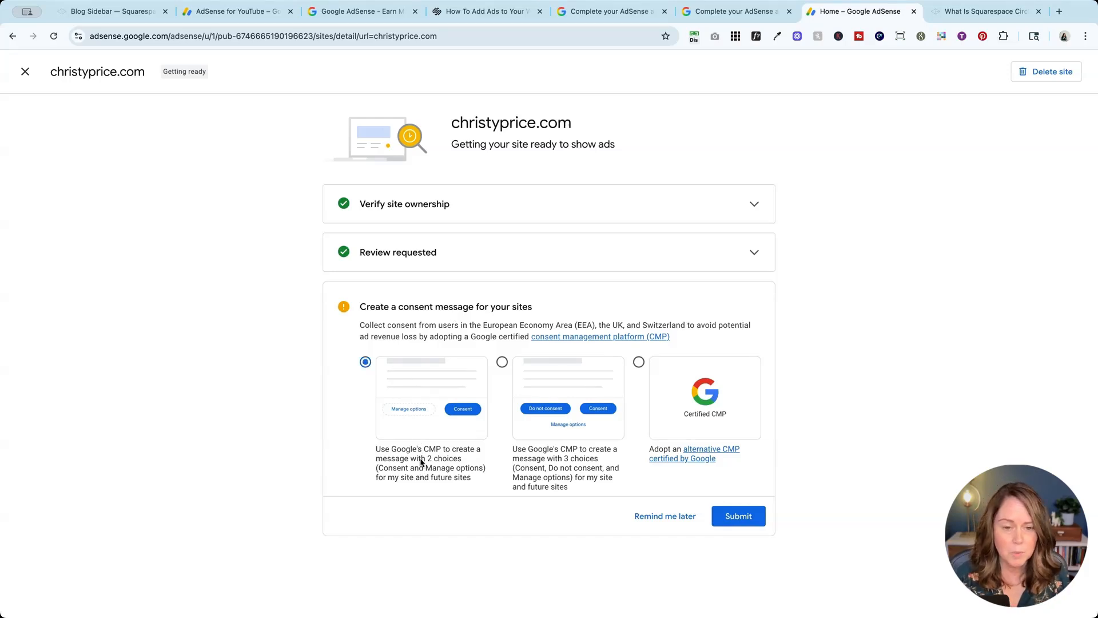
left_click(742, 515)
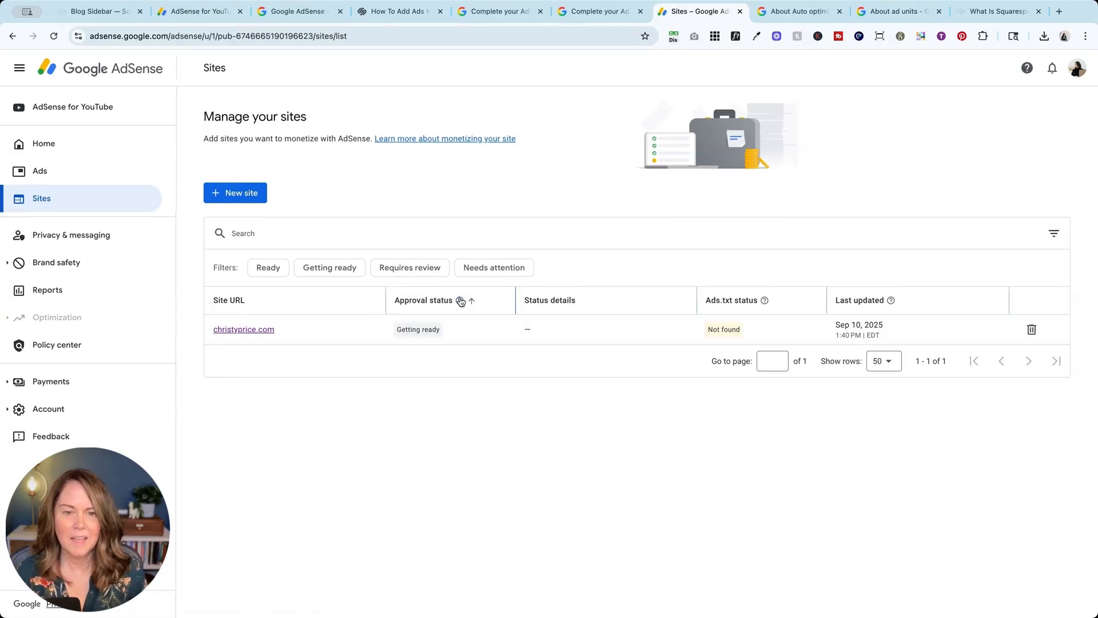
Step: Check the explanations of the approval status and Ads.txt status in the list of sites
mouse_move(460, 301)
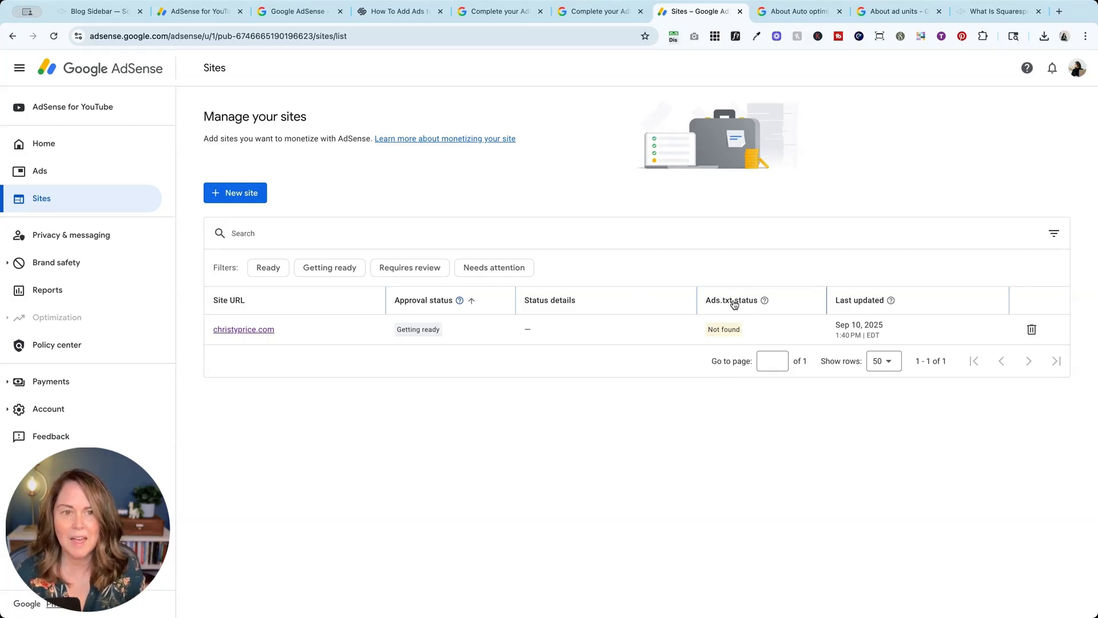
left_click(764, 300)
left_click(766, 302)
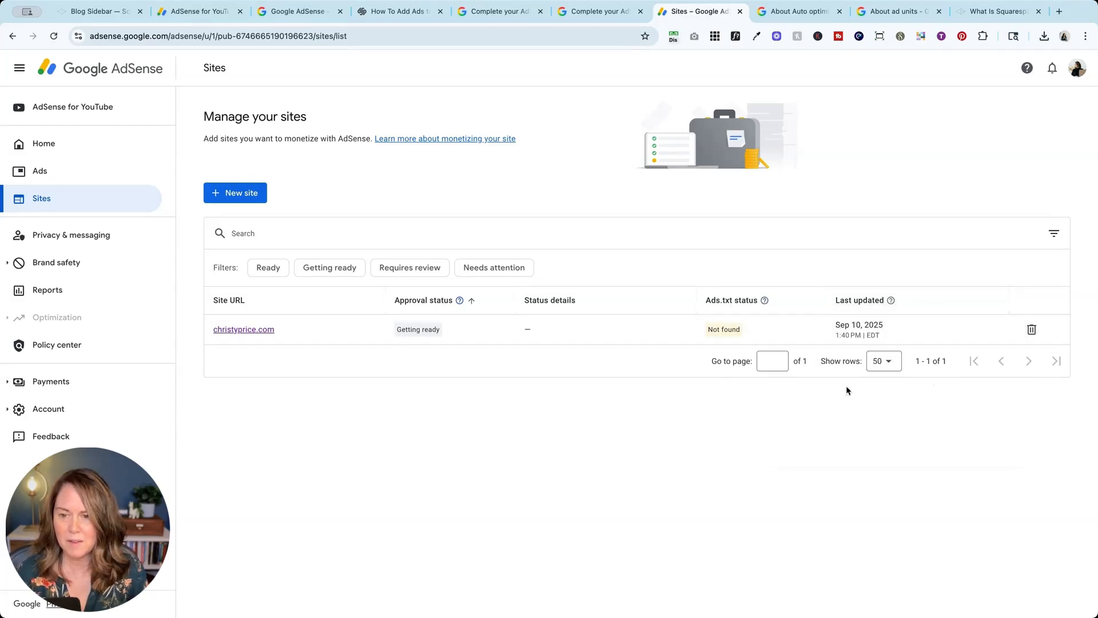
left_click(765, 302)
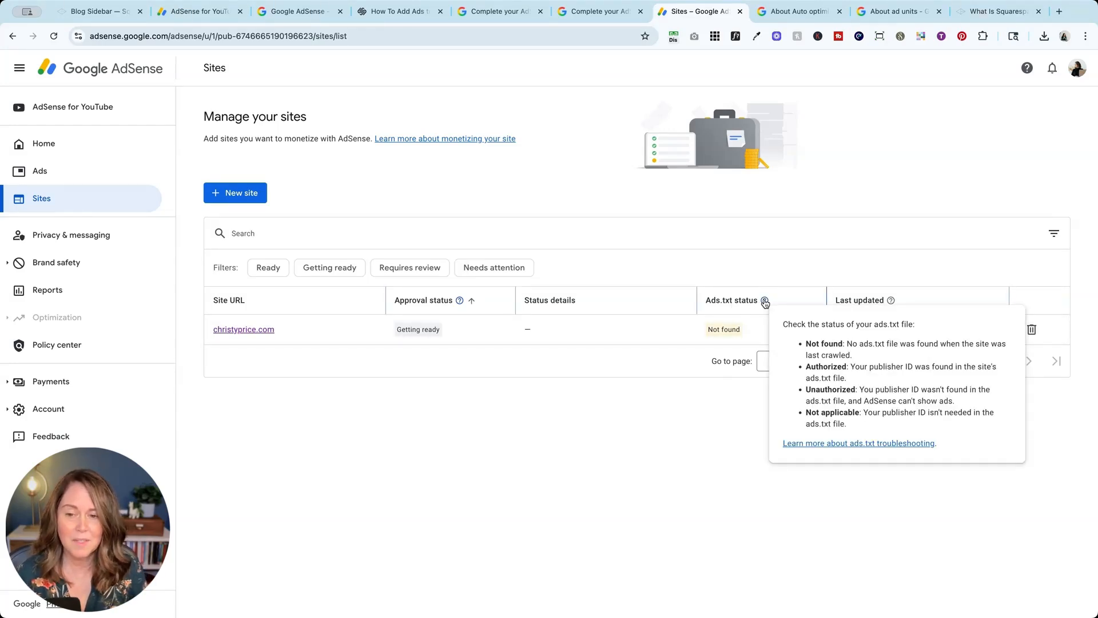
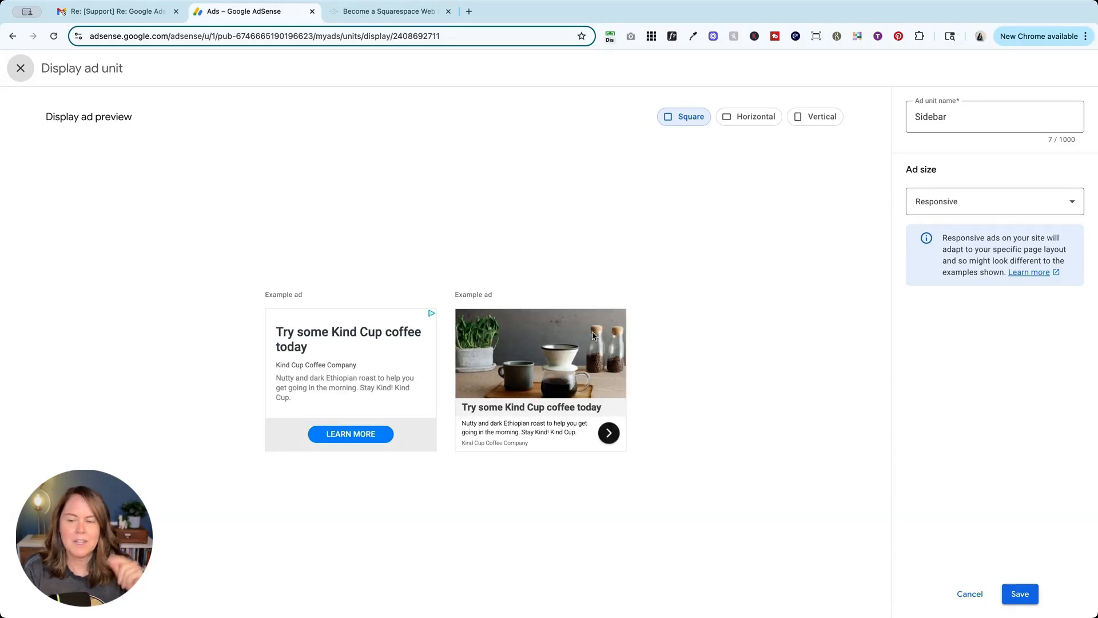
Step: Try the Fixed ad size on the Sidebar ad unit, return it to Responsive, and leave without saving
left_click(941, 230)
left_click(943, 236)
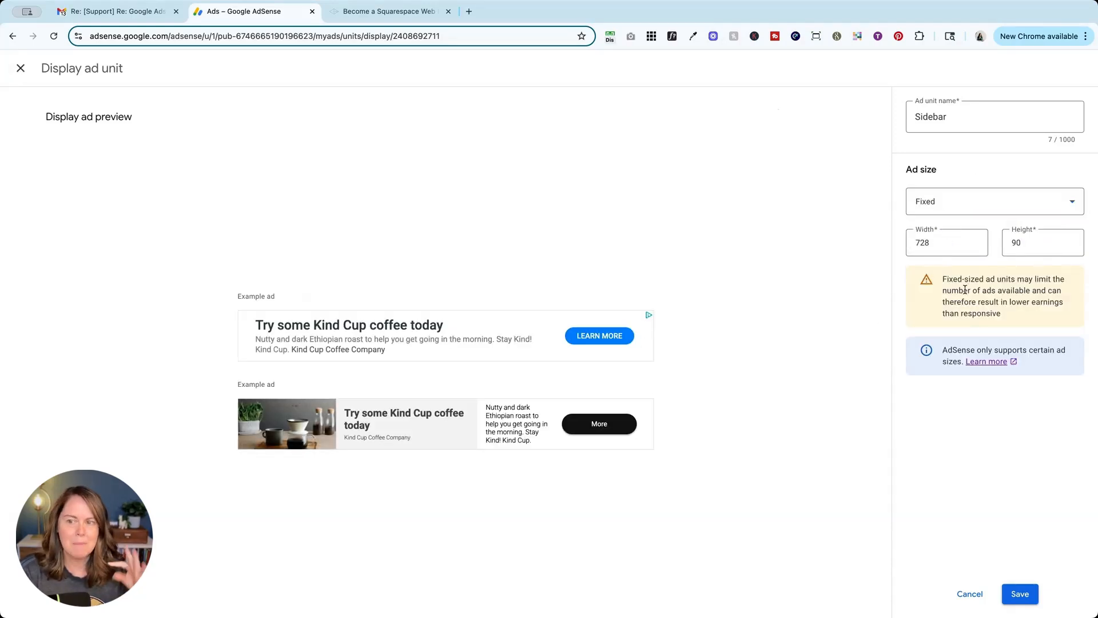
left_click(954, 209)
left_click(949, 208)
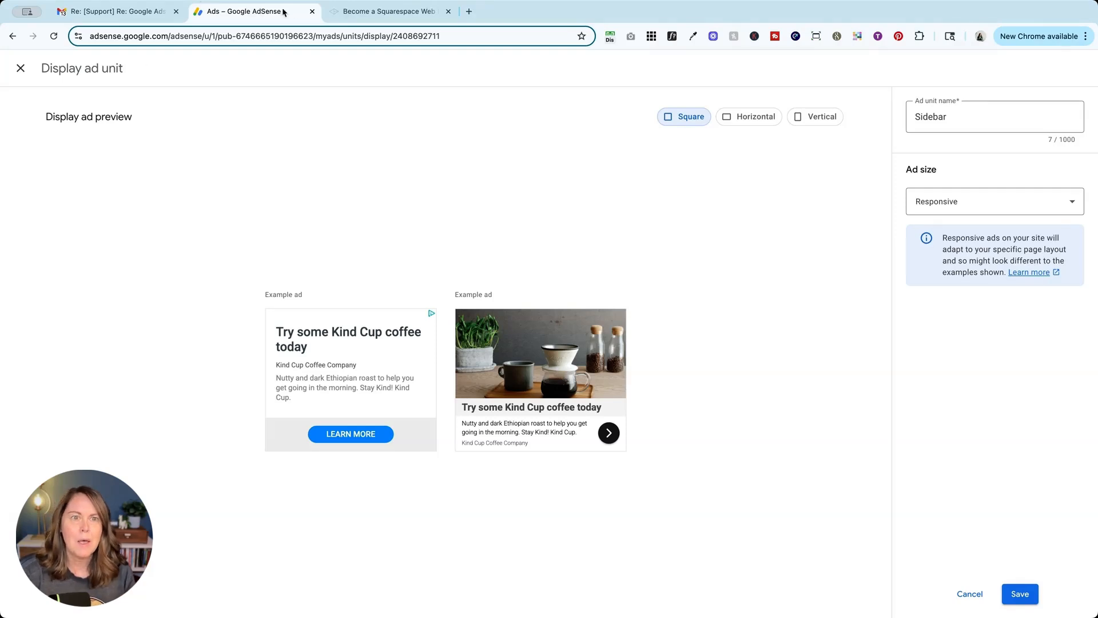
left_click(21, 69)
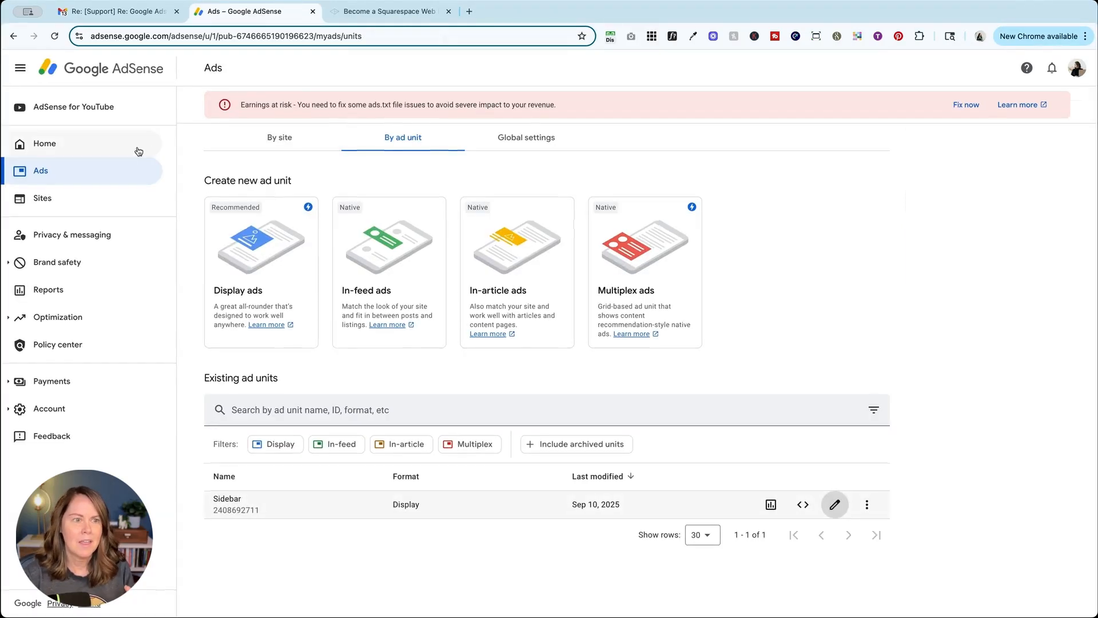
Step: Open the site's details from the AdSense sites list and copy its ads.txt code
left_click(66, 151)
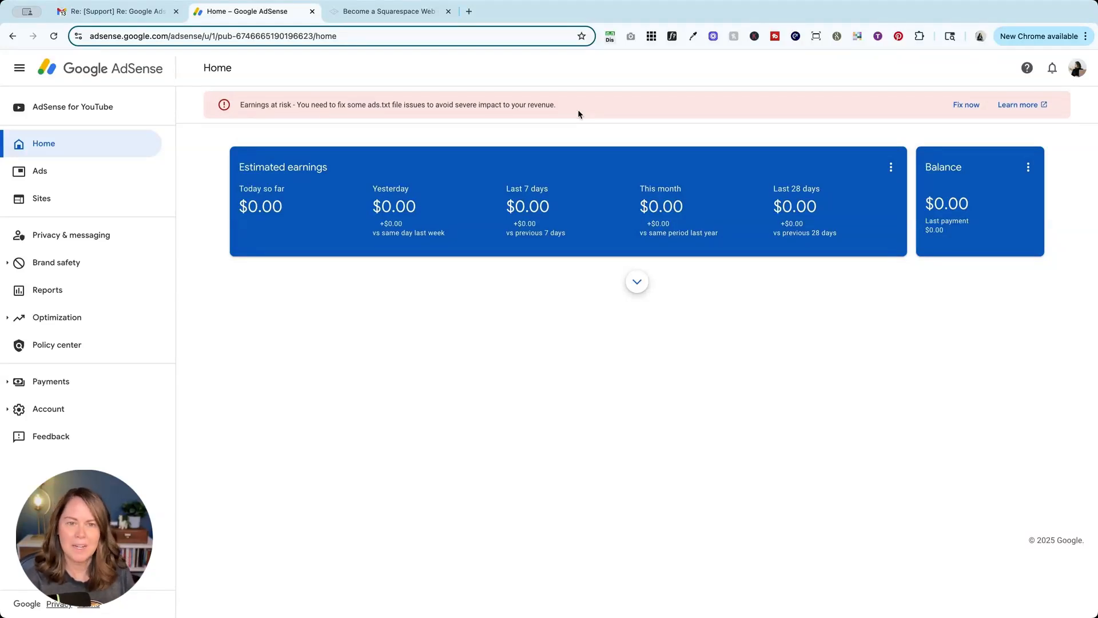
left_click(32, 200)
left_click(243, 366)
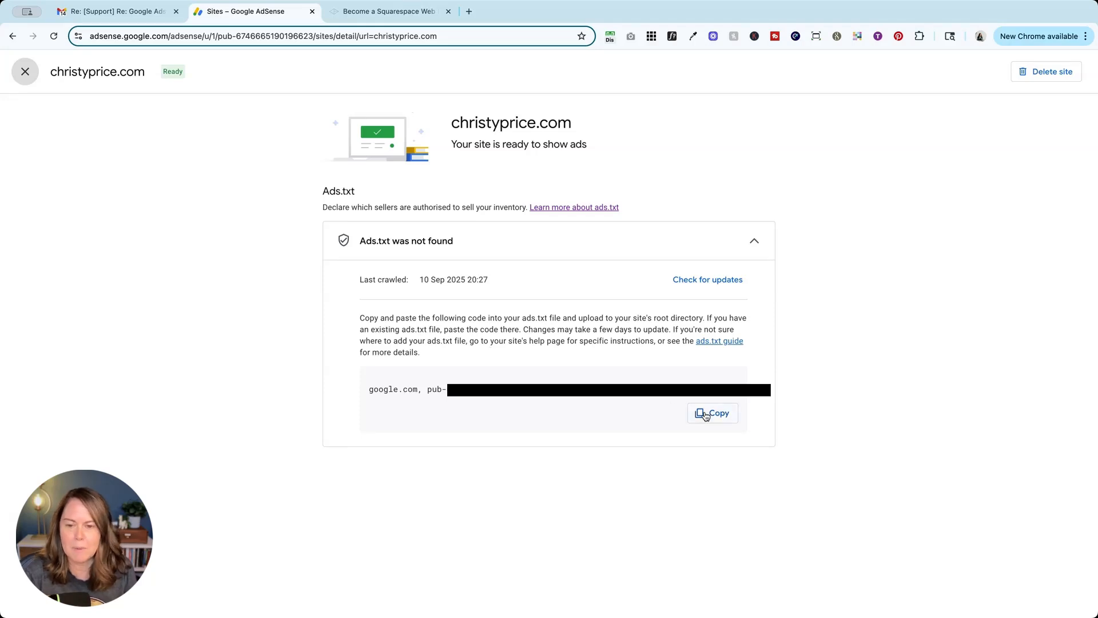
left_click(706, 414)
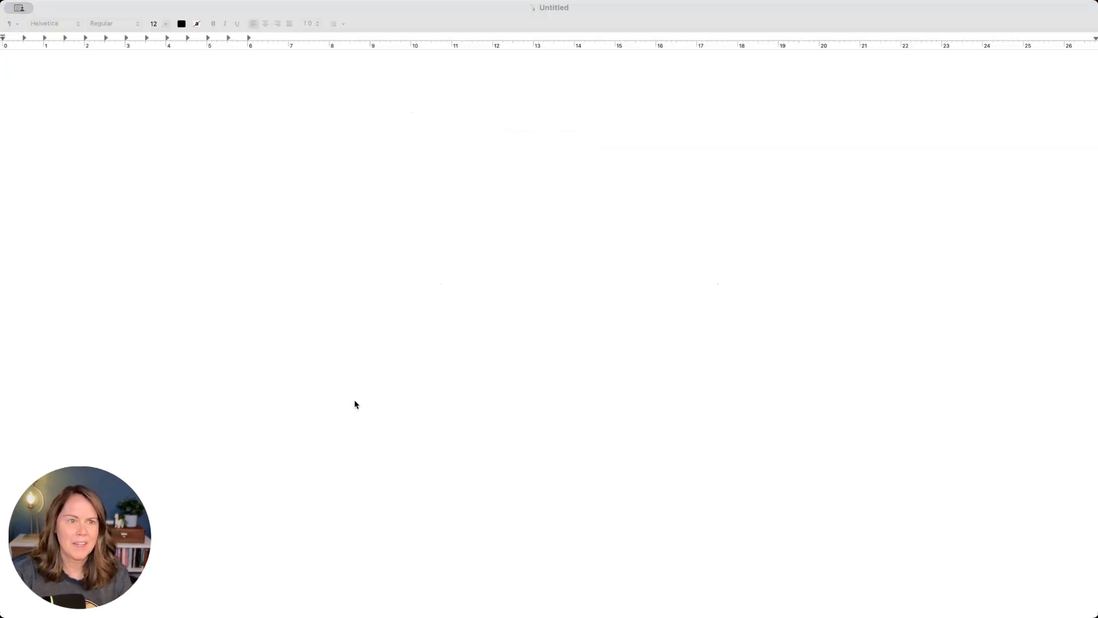
Step: Paste the ads.txt code into a blank TextEdit document and convert the document to plain text
left_click(355, 400)
key("super+v")
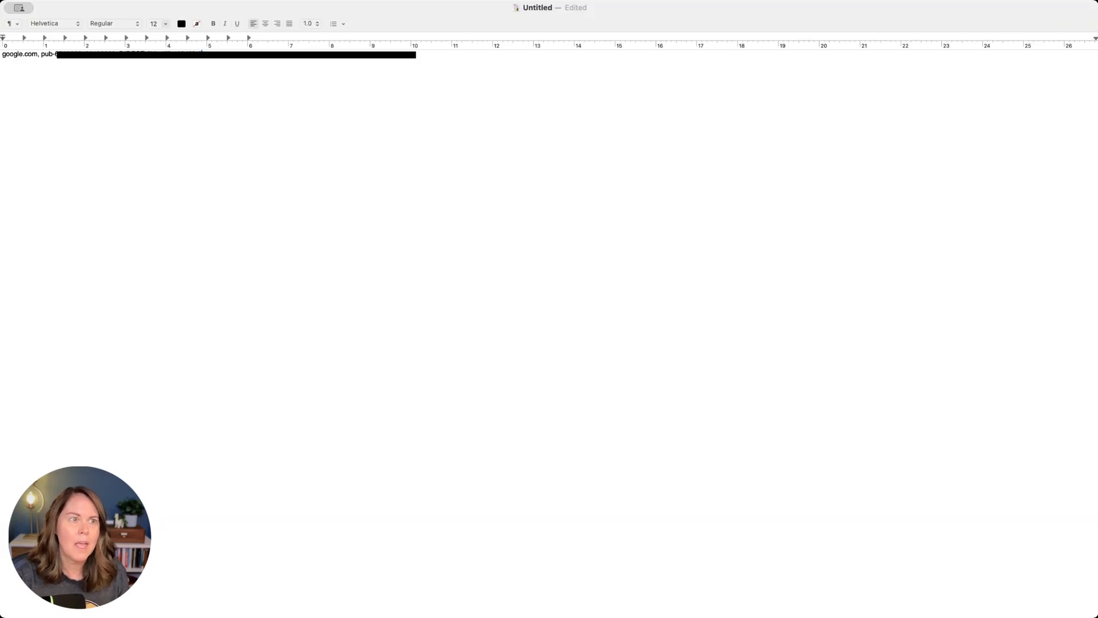
key("super+shift+t")
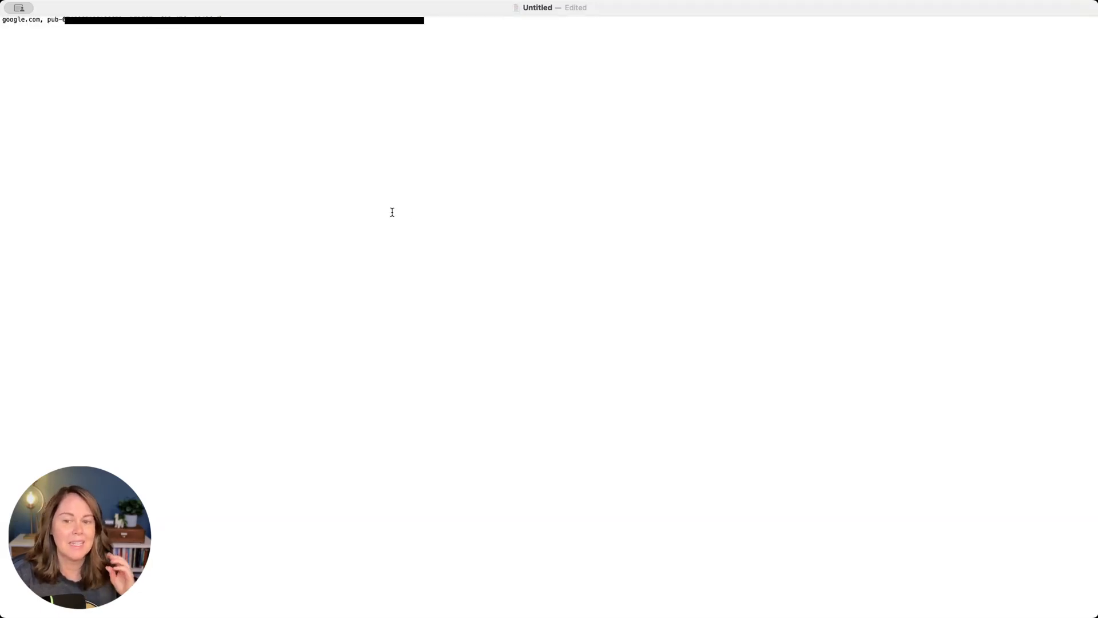
Step: Save the plain text document as ads.txt on the Desktop with Unicode (UTF-8) encoding
key("super+s")
type("ads")
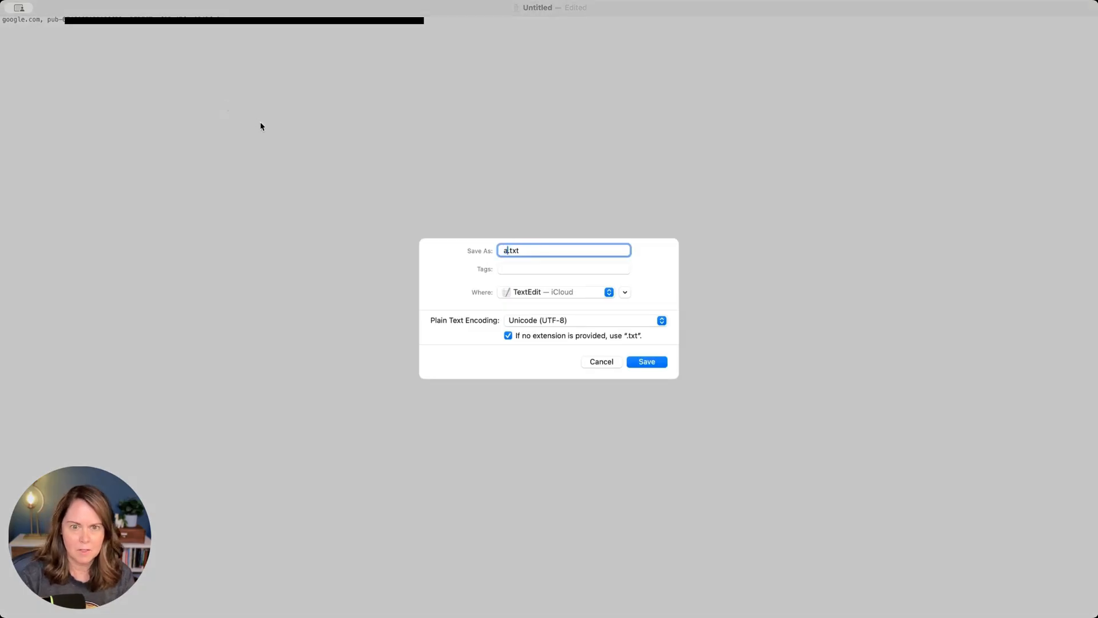
left_click(544, 297)
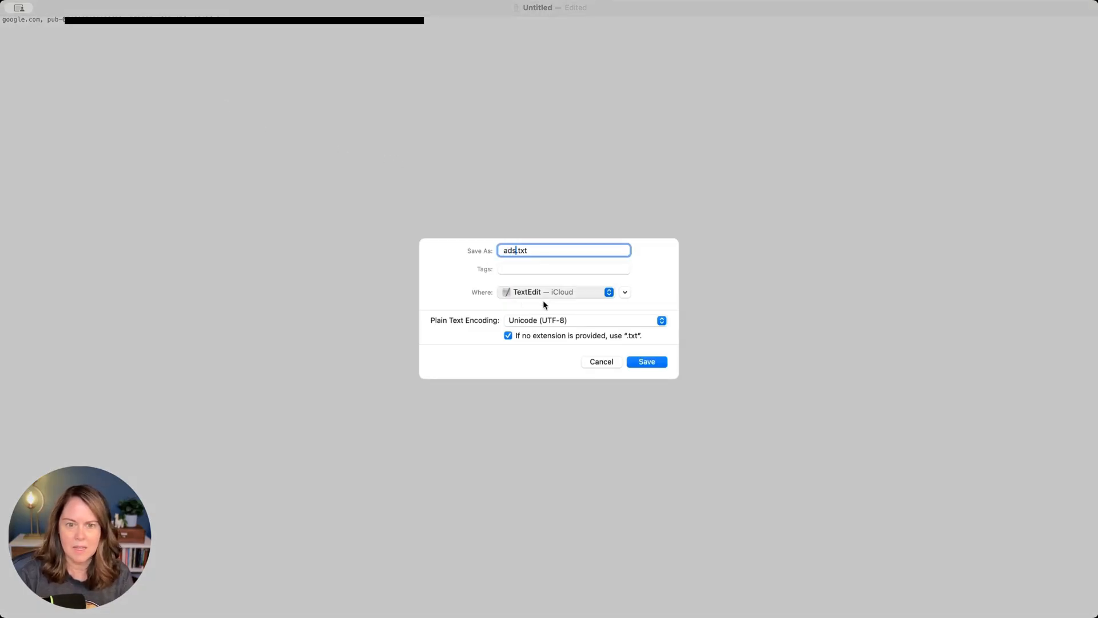
left_click(549, 352)
left_click(651, 362)
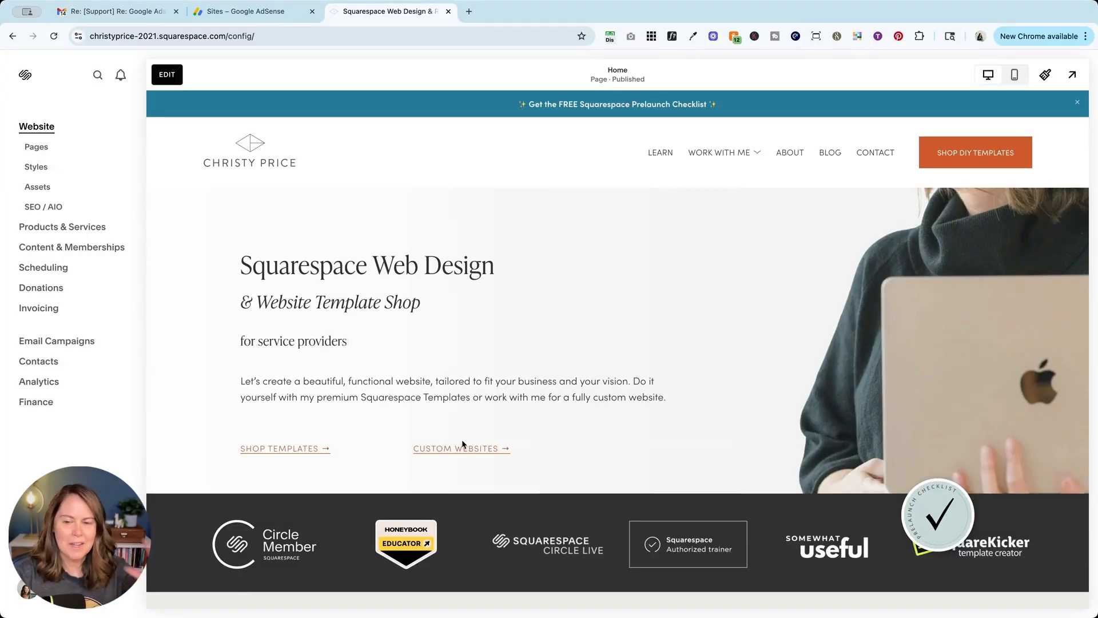
Step: In Squarespace, add a link under the Not Linked pages and upload ads.txt from the Desktop as its file target
left_click(38, 148)
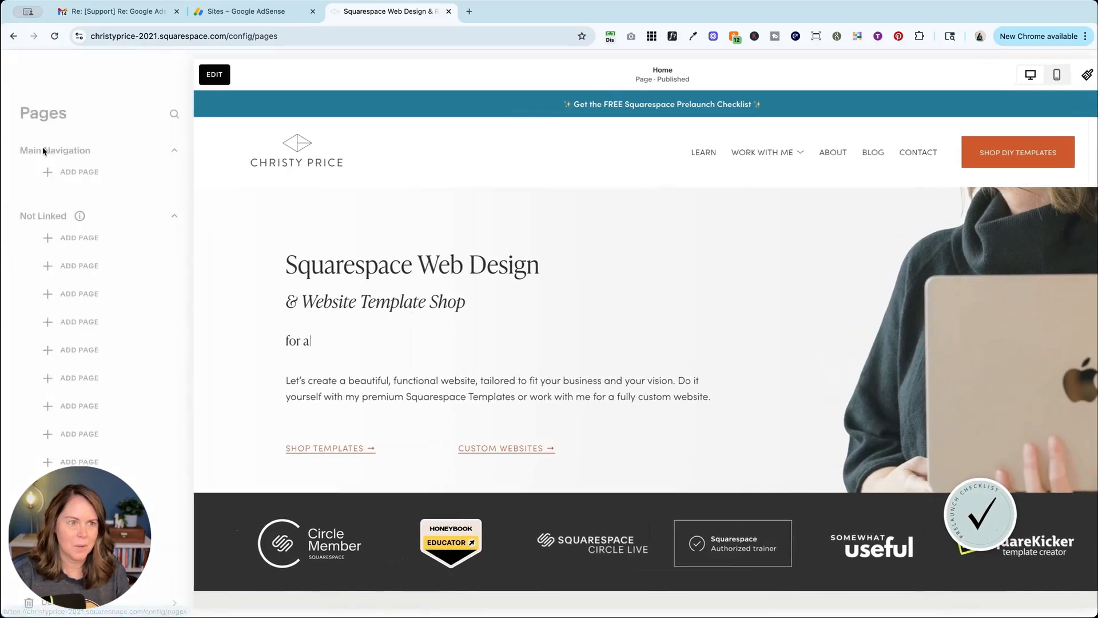
scroll(68, 217, "down", 5)
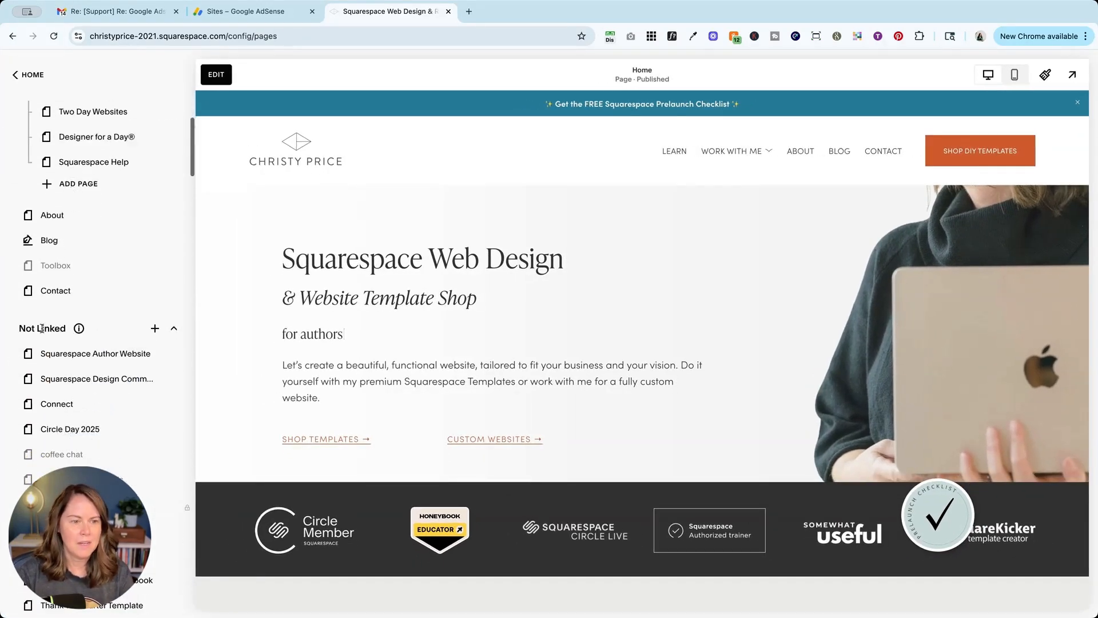
left_click(155, 329)
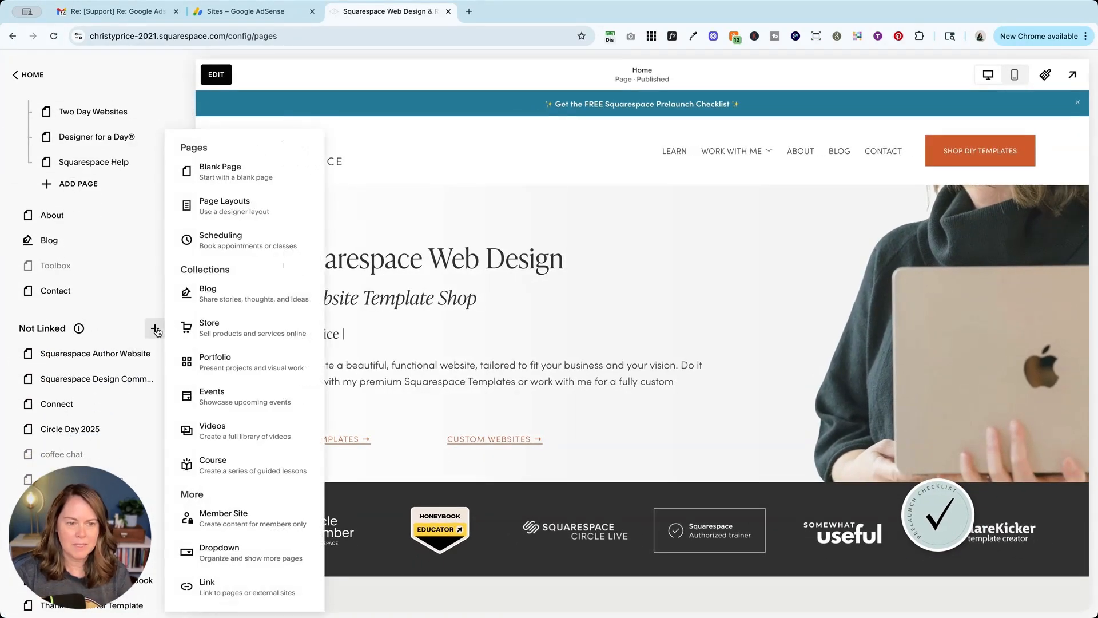
left_click(261, 596)
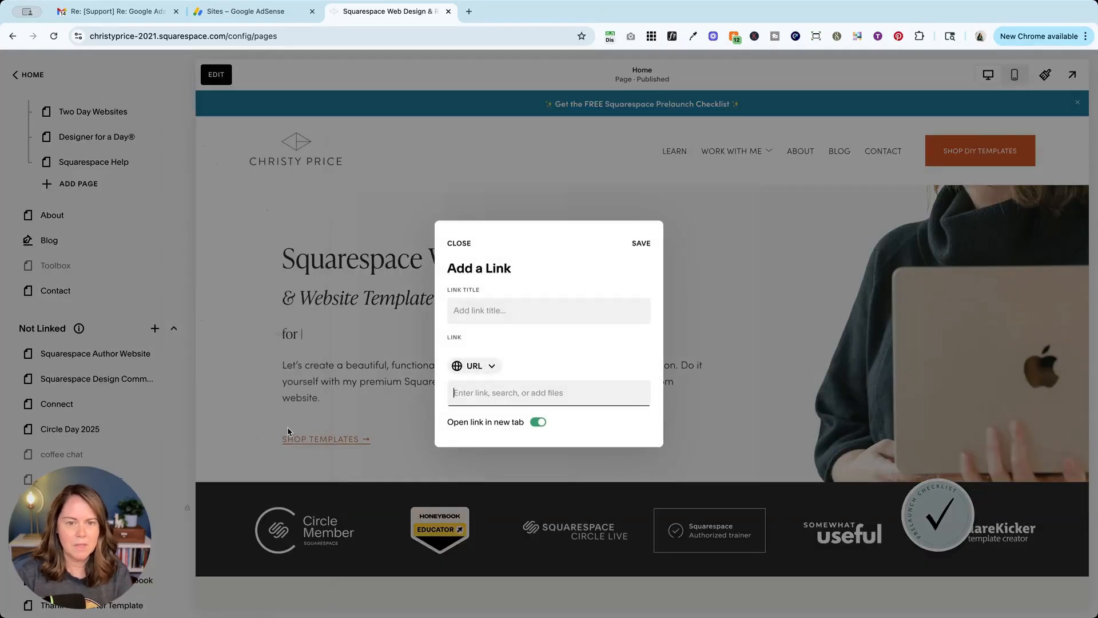
left_click(483, 371)
left_click(483, 421)
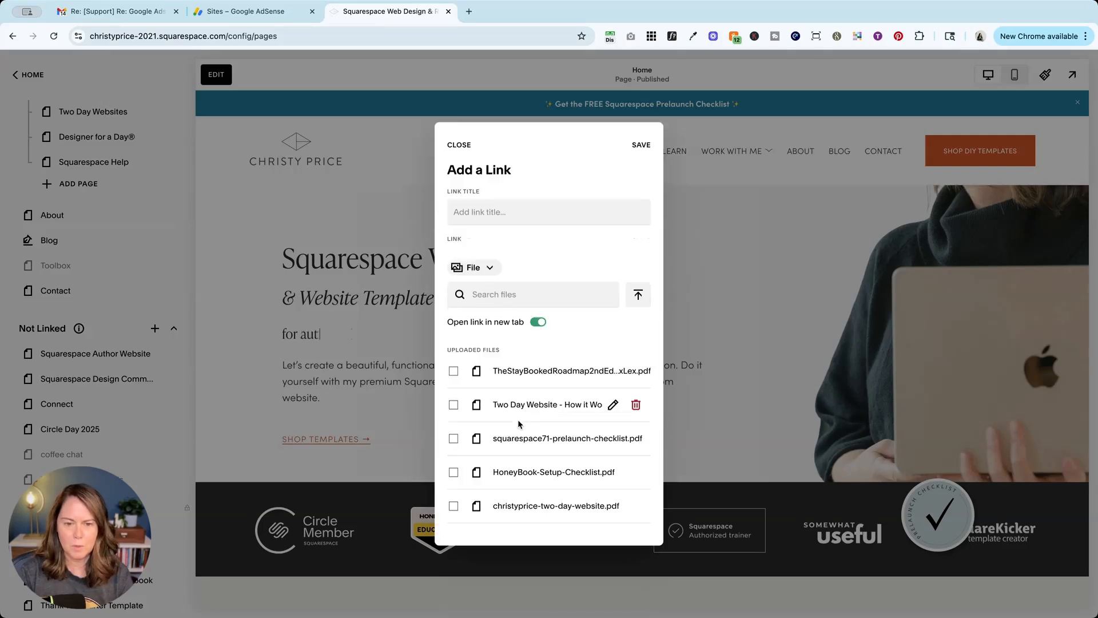
left_click(638, 293)
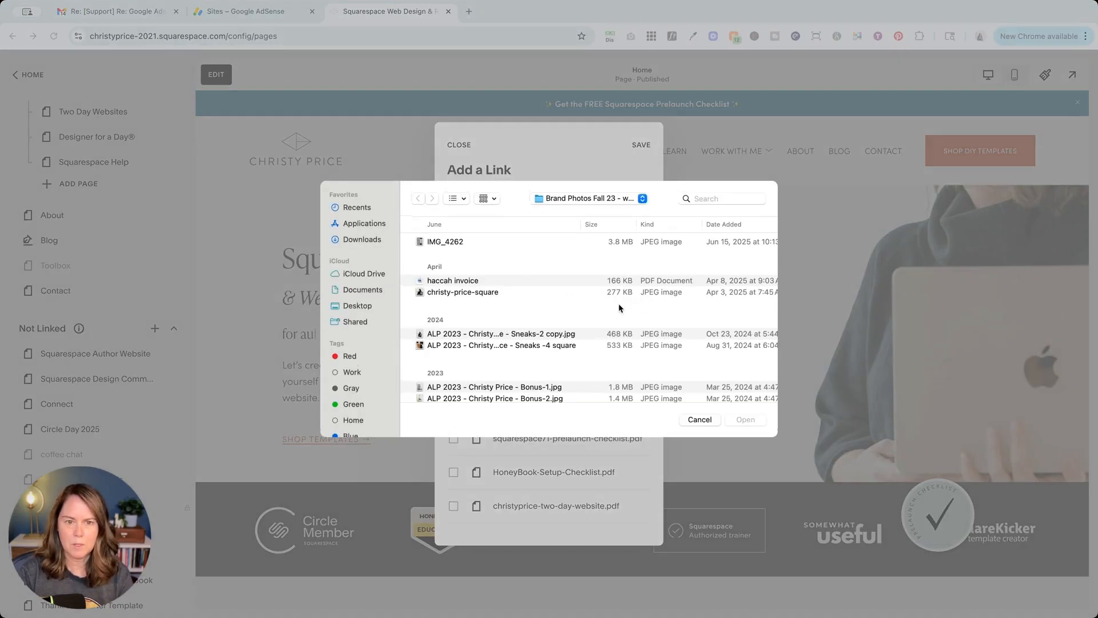
left_click(359, 308)
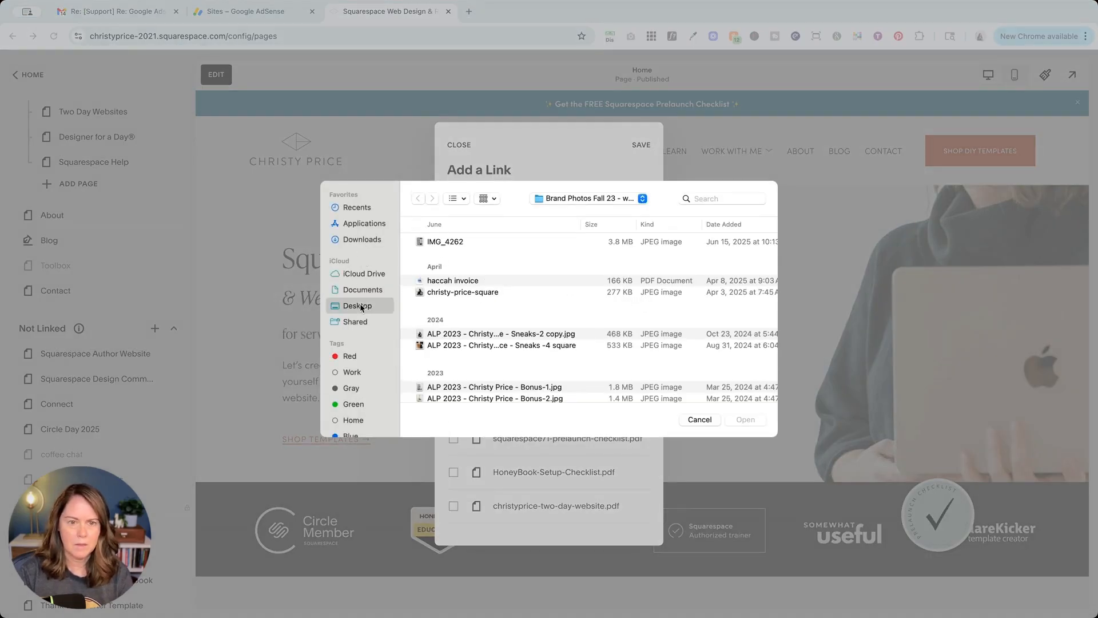
double_click(446, 242)
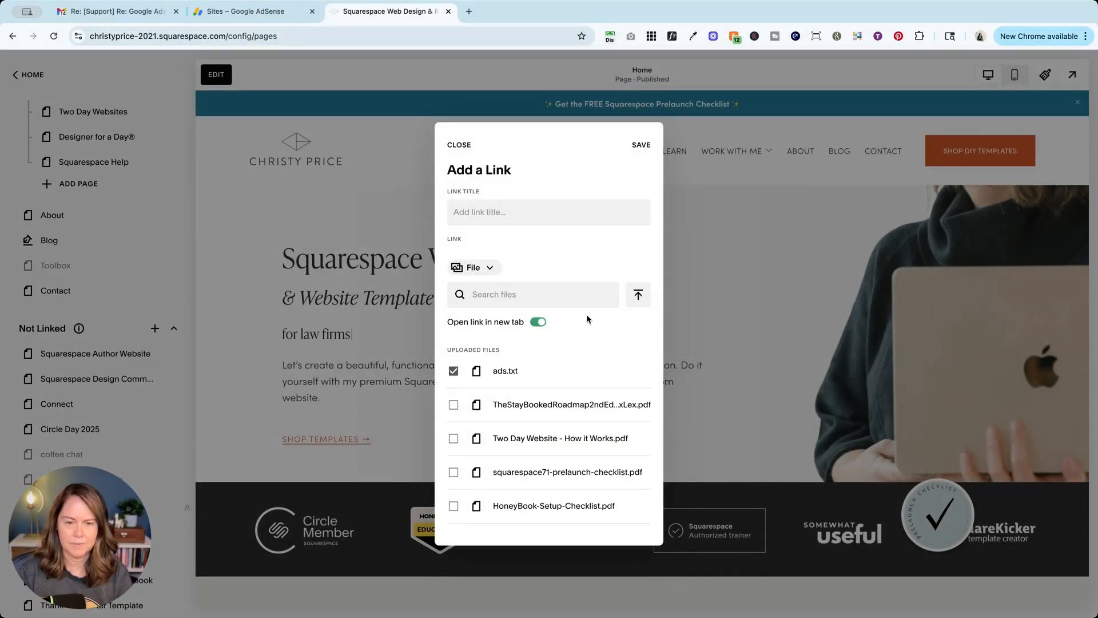
Step: Save the new link with the title ads.txt and open its settings
left_click(502, 211)
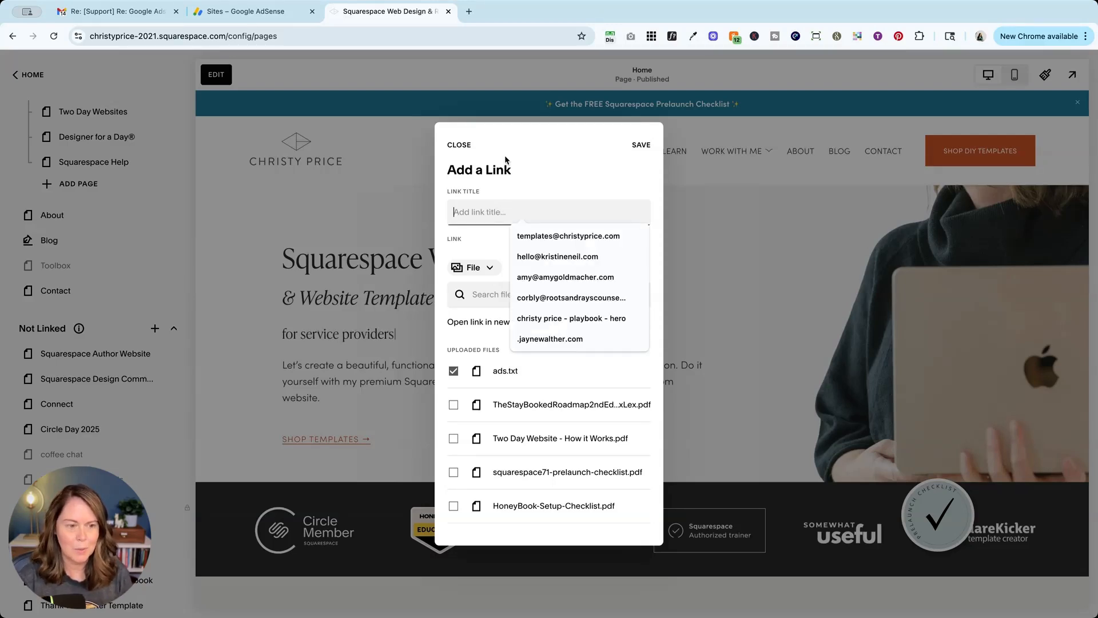
type("ads")
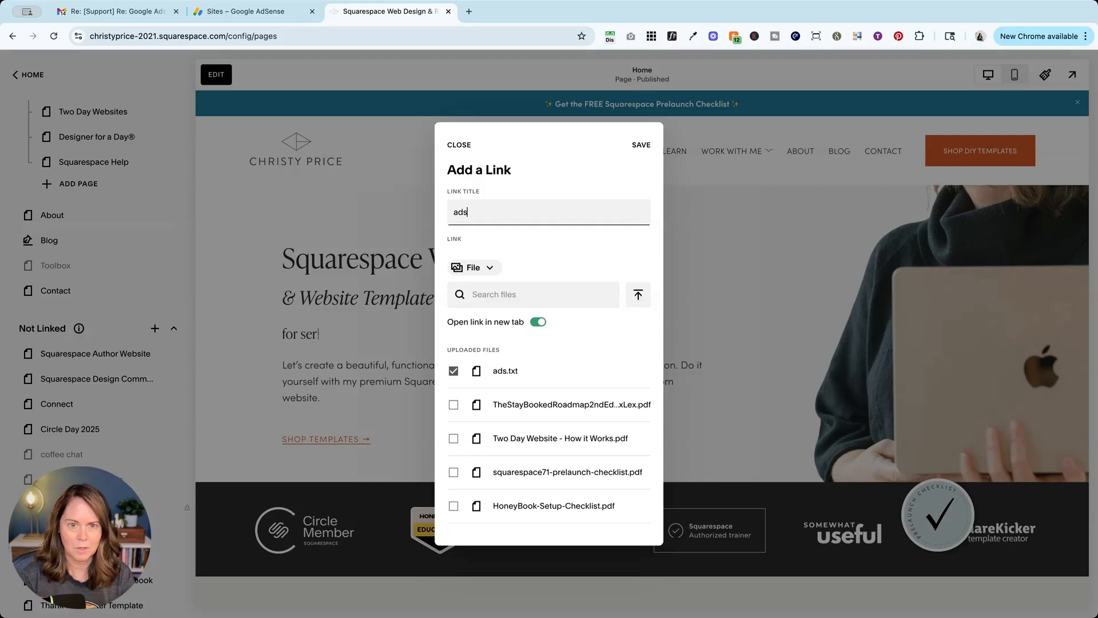
type(".txt")
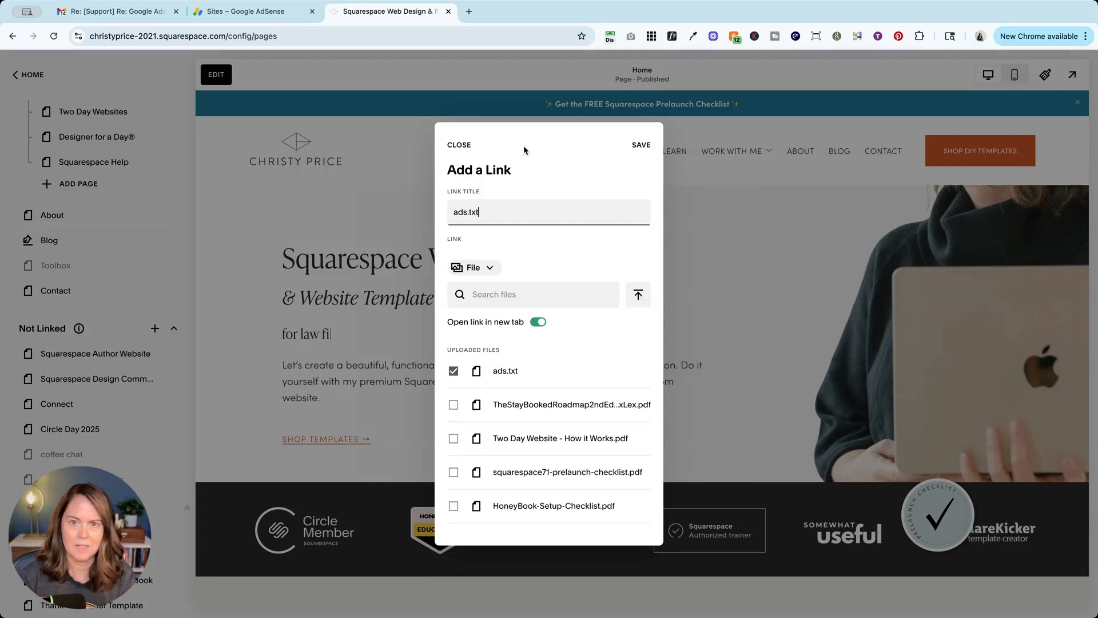
left_click(641, 146)
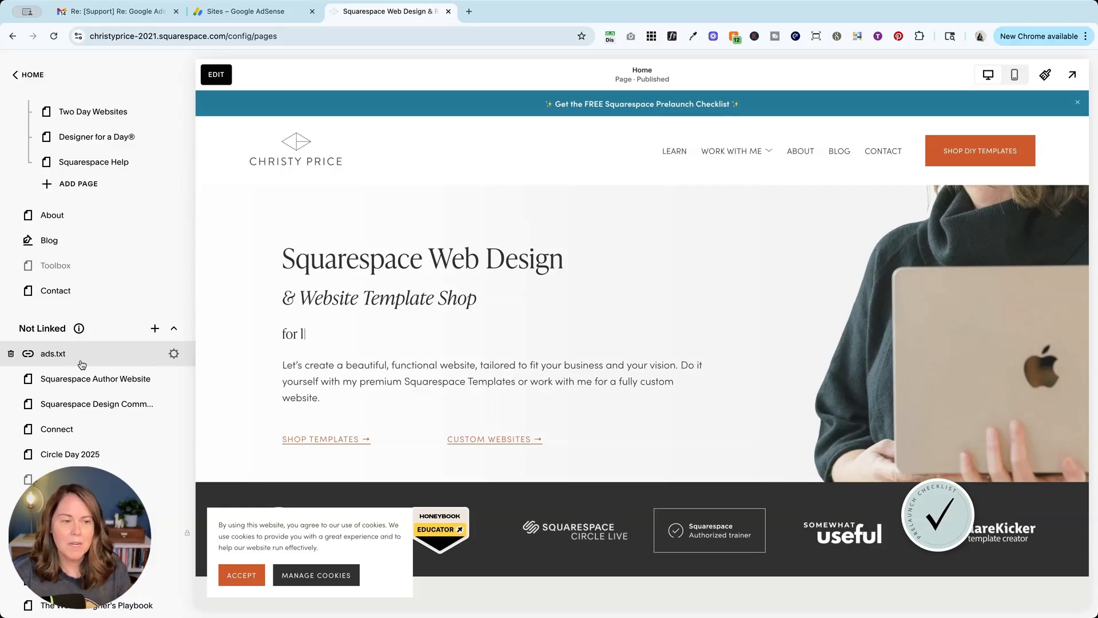
left_click(174, 354)
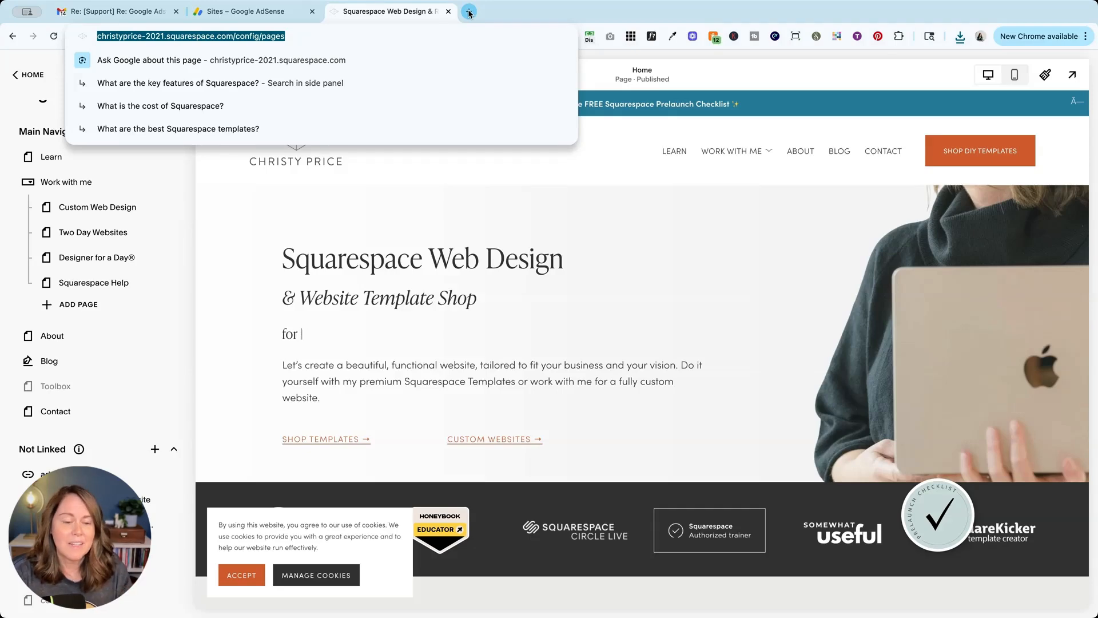
Step: Open beyondspace.studio/tools/redirection-tracer in a new browser tab and trace the site's https URL ending in /s/ads.txt
left_click(468, 11)
key("ctrl+v")
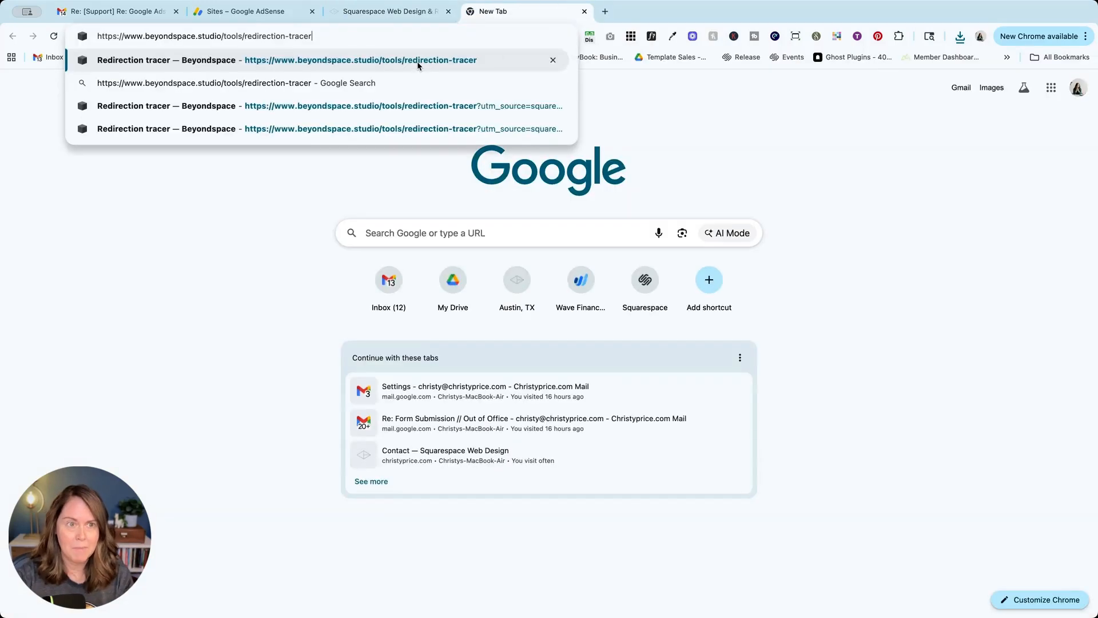
key("Return")
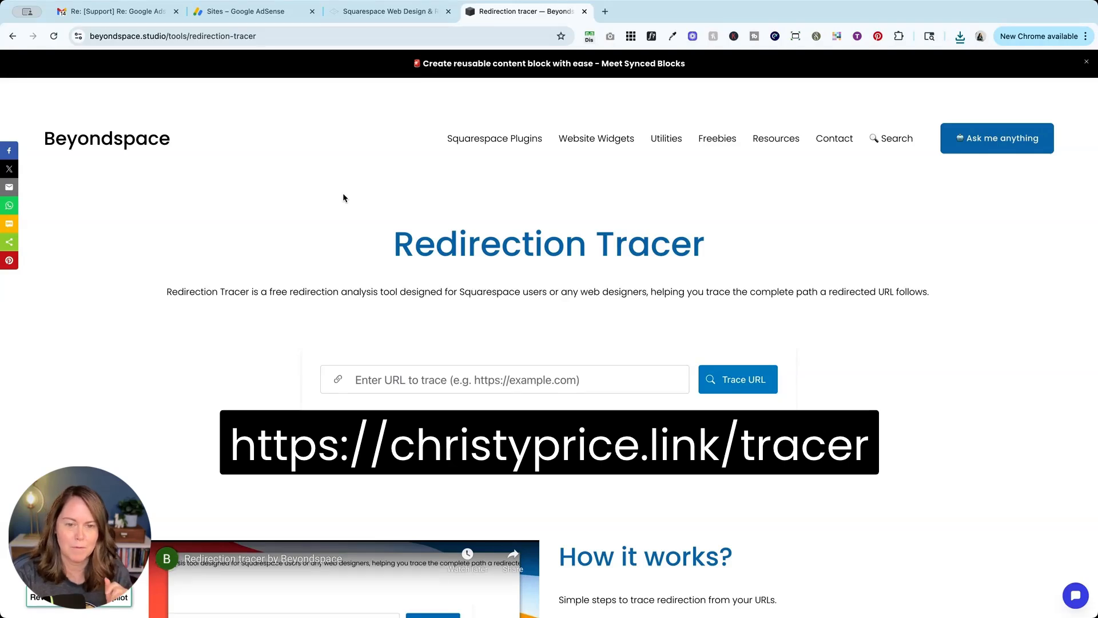
left_click(350, 369)
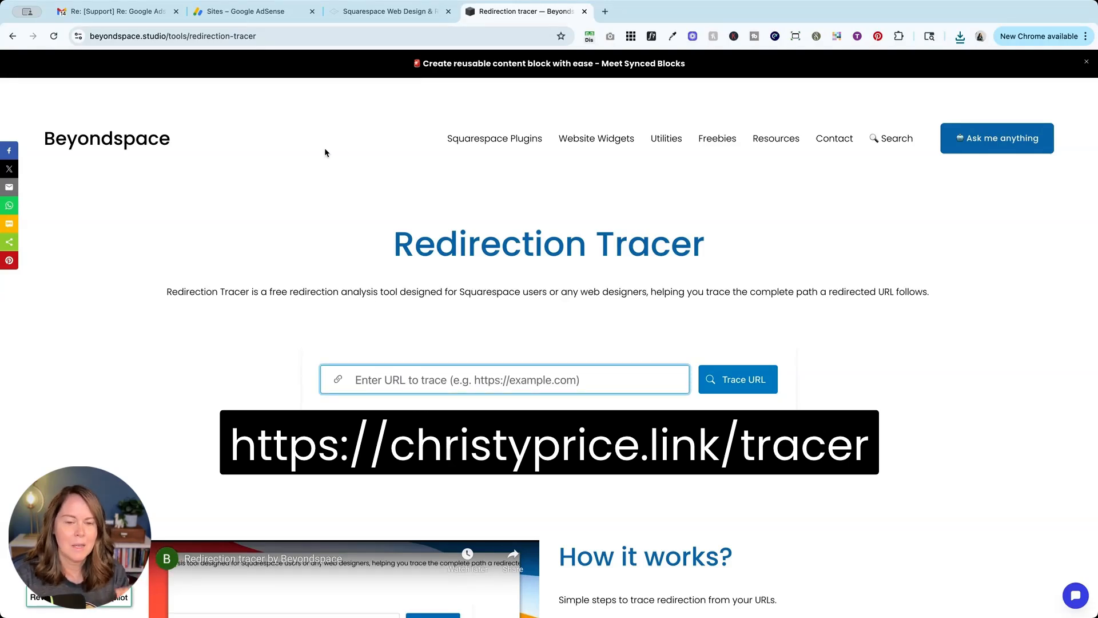
type("https://christyprice.com/s/ads.txt")
key("Return")
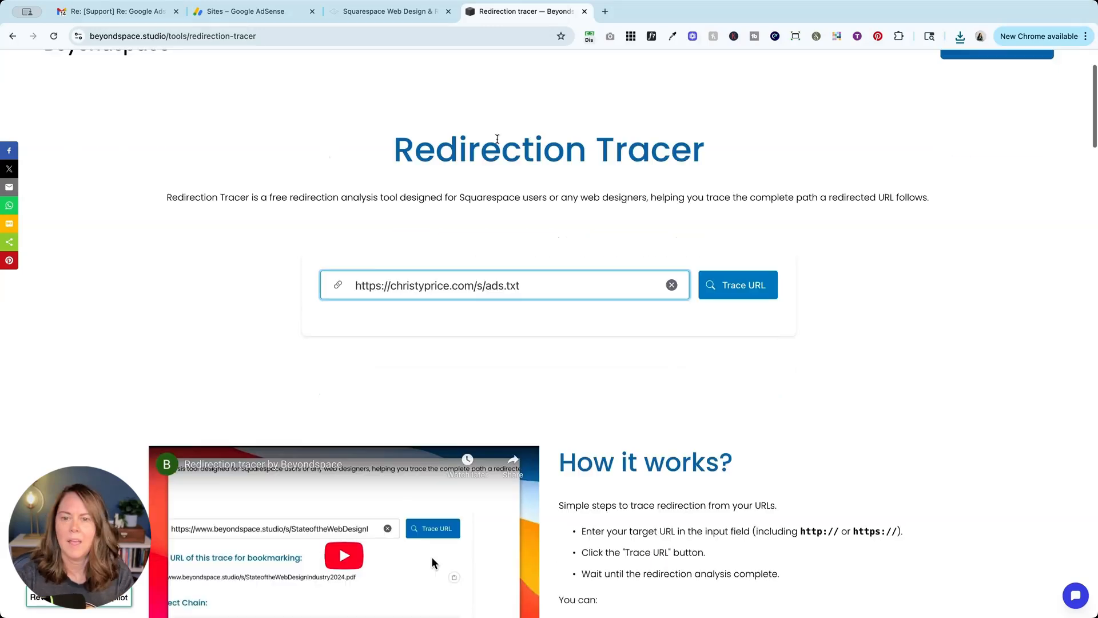
Step: Review the redirect chain and copy the Root Directory Redirection line for /ads.txt
scroll(582, 275, "down", 5)
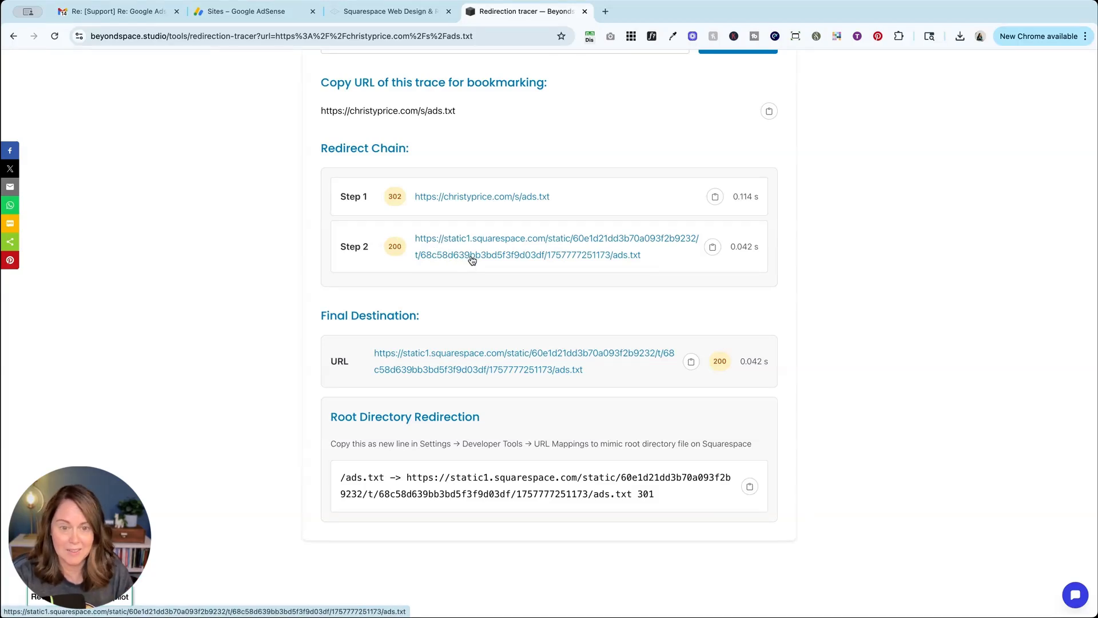
scroll(466, 320, "down", 2)
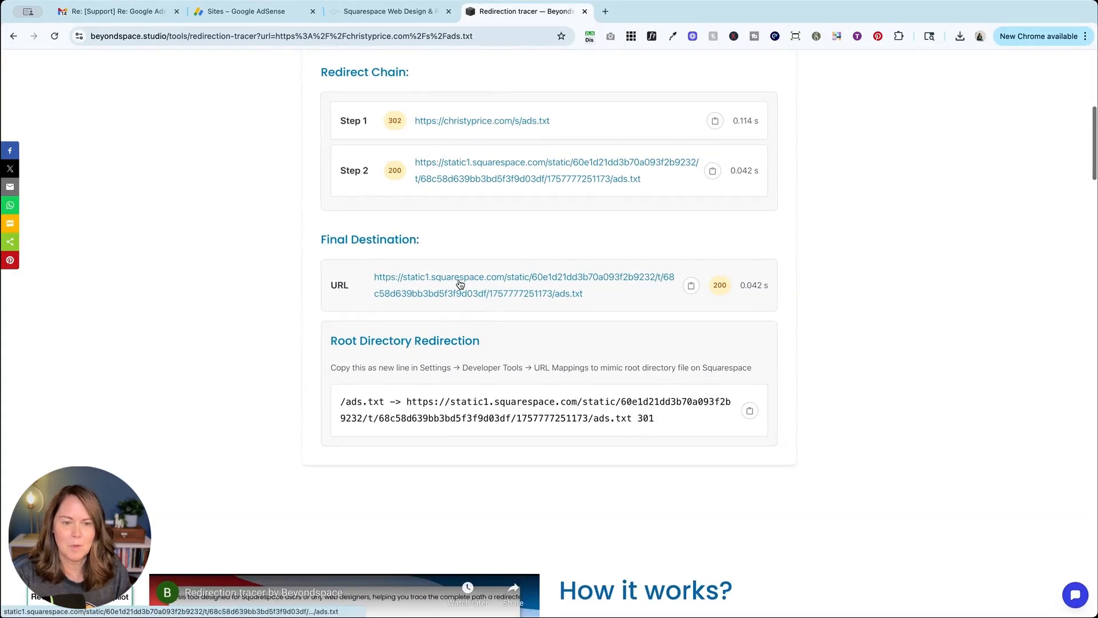
scroll(439, 286, "down", 2)
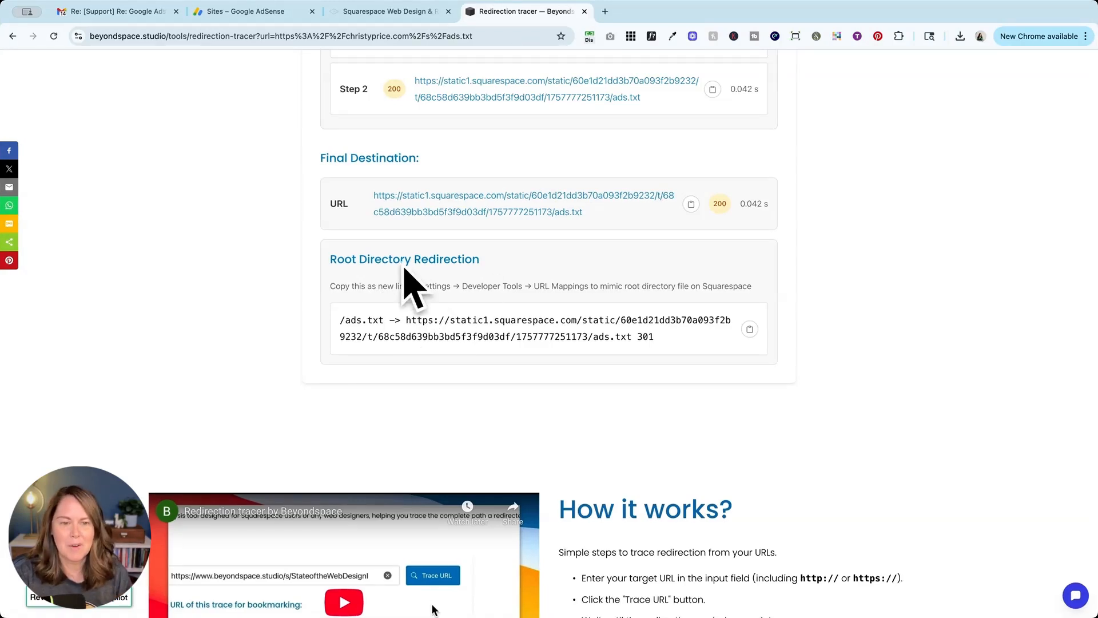
left_click(750, 332)
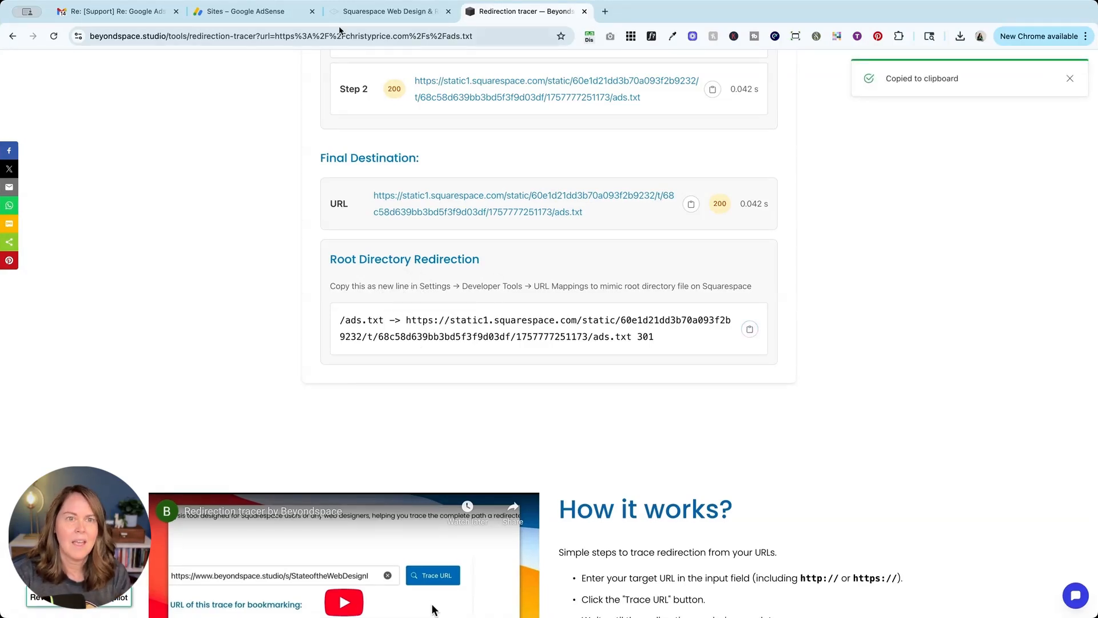
Step: Return to the Squarespace site and search for "url" to open the URL Mappings settings
key("ctrl+shift+Tab")
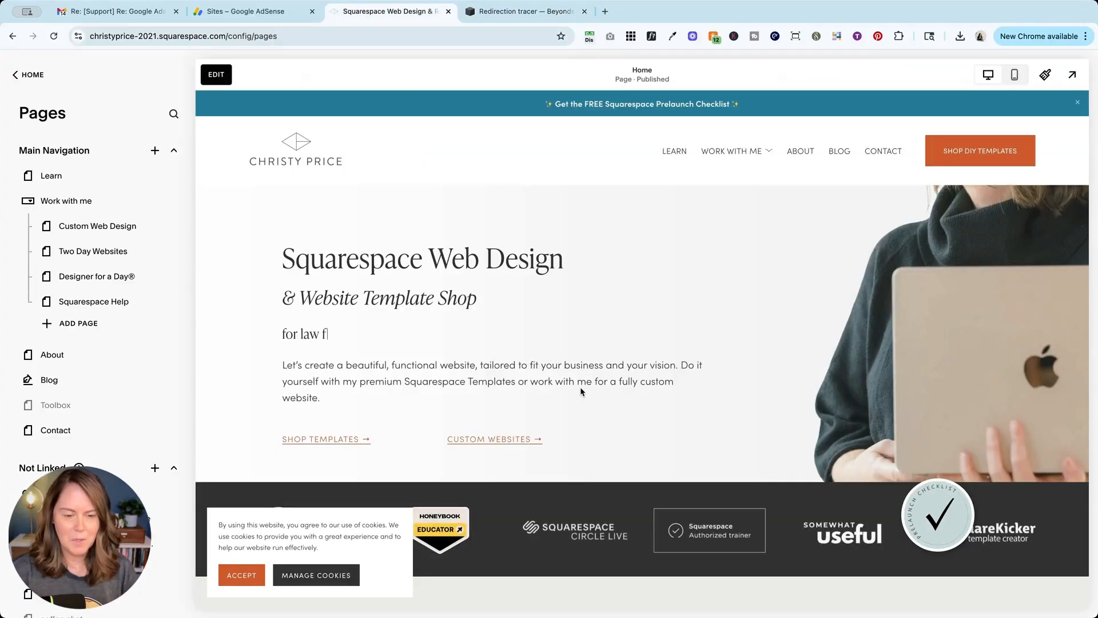
key("super+k")
type("url")
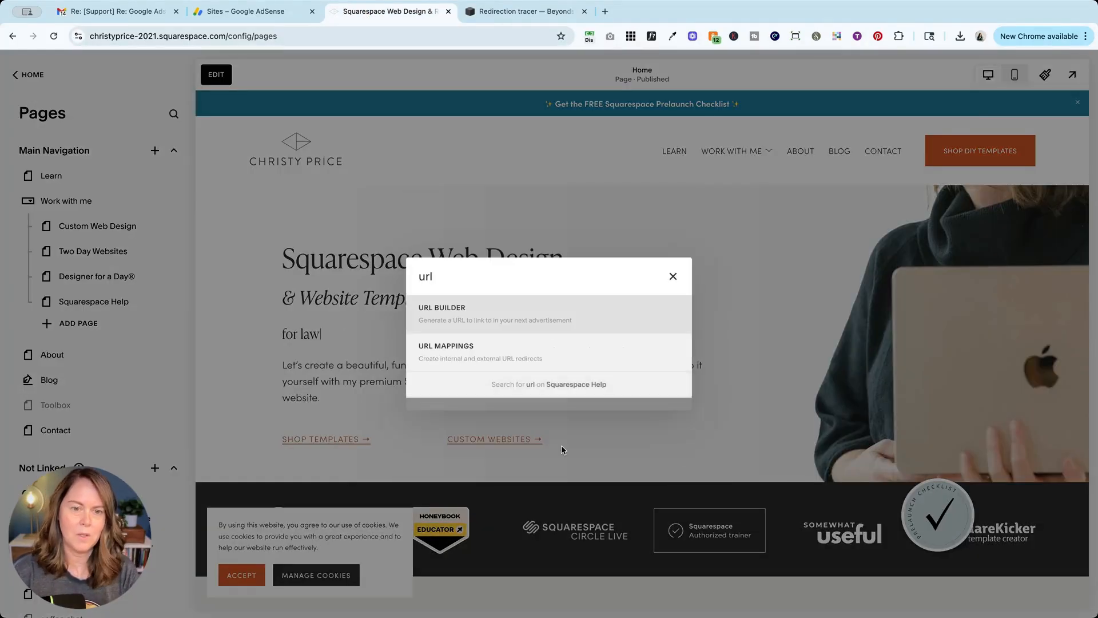
left_click(491, 353)
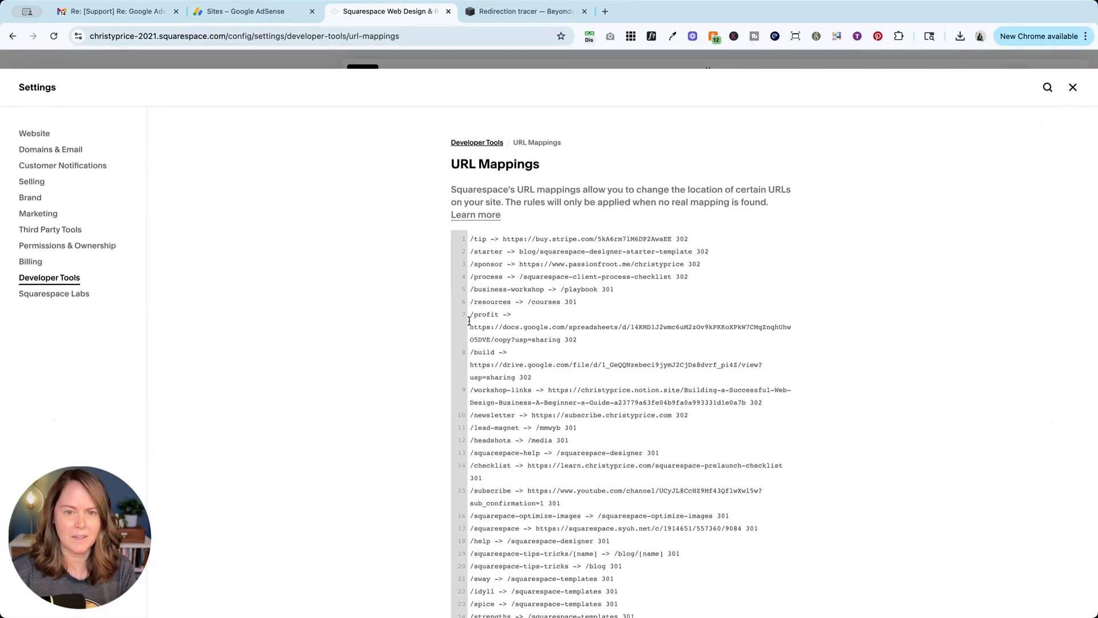
Step: Insert the copied /ads.txt 301 redirect as the first line of the URL mappings, save, and close the settings
left_click(471, 239)
key("Return")
key("Up")
key("super+v")
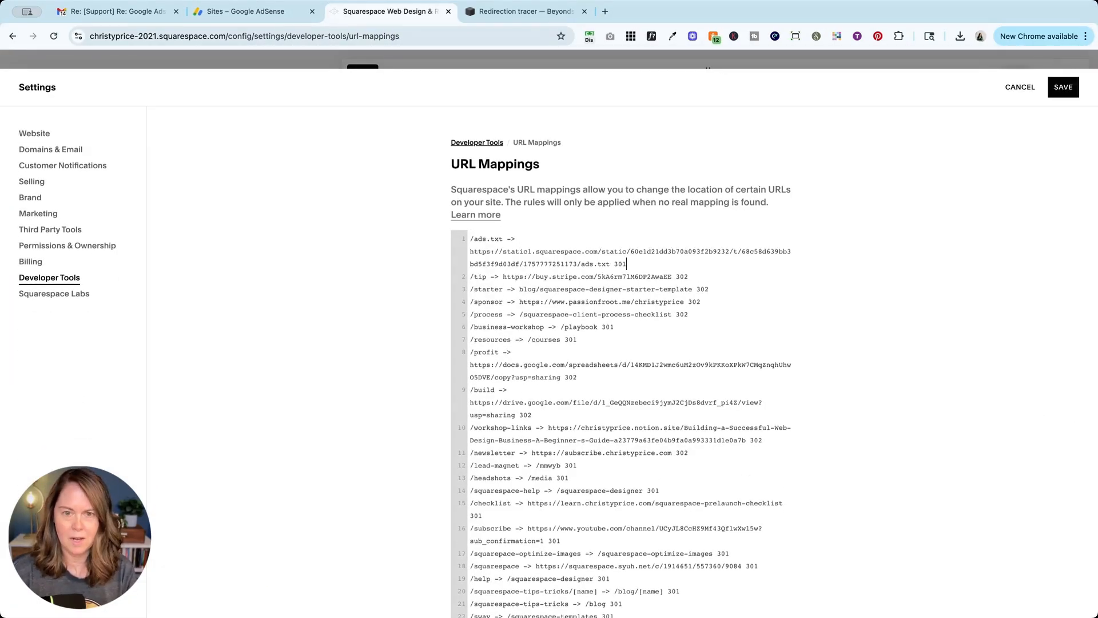
scroll(472, 243, "down", 1)
scroll(475, 250, "up", 1)
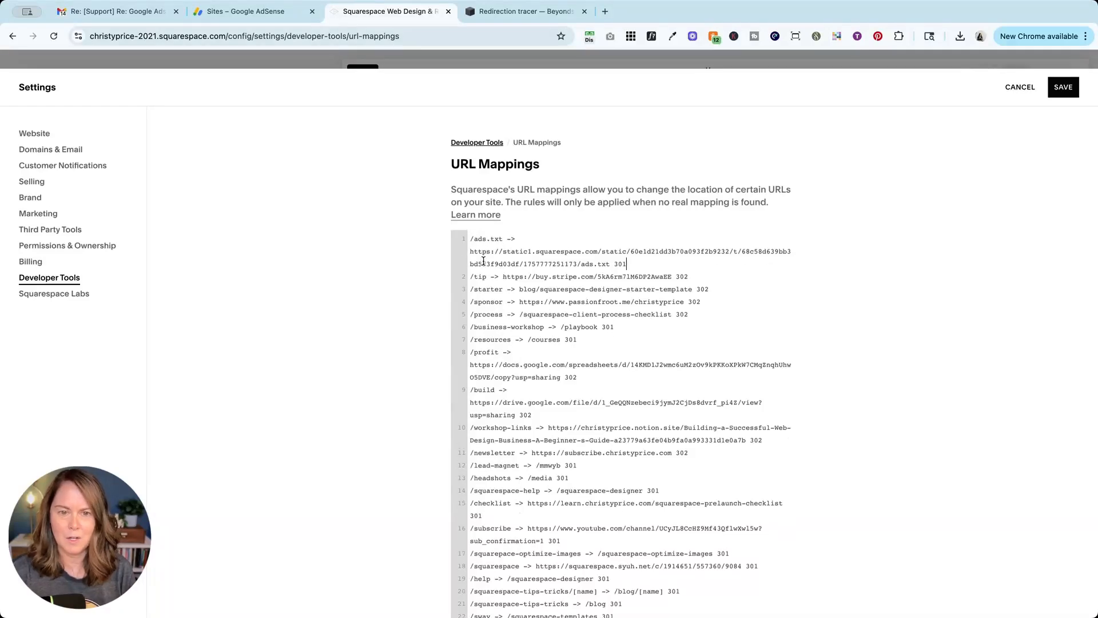
left_click(1062, 87)
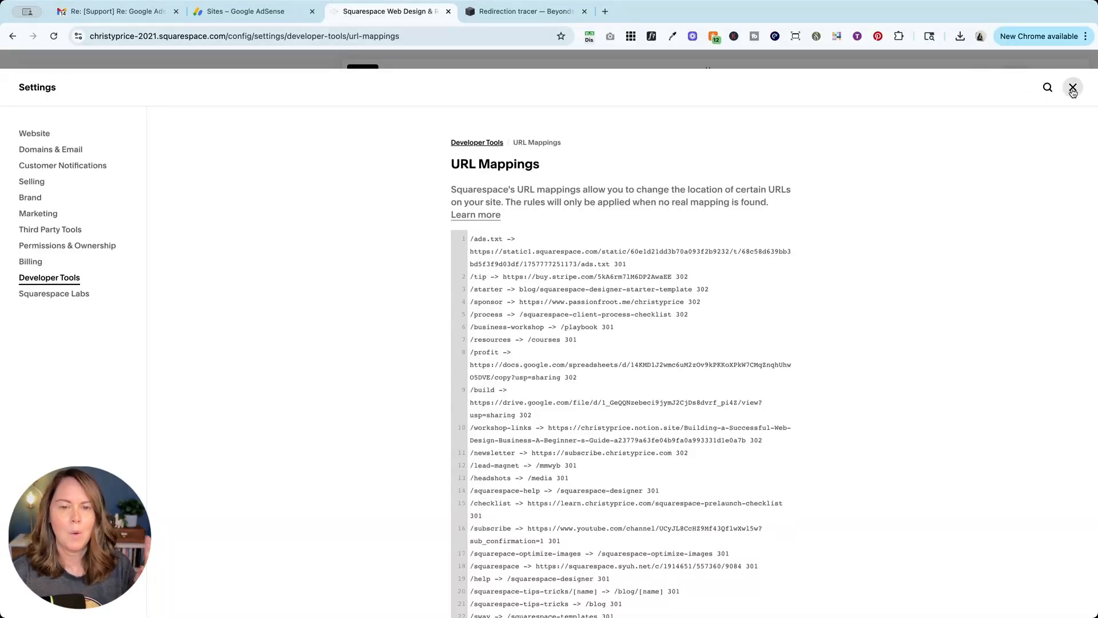
left_click(1072, 88)
type("ice providers")
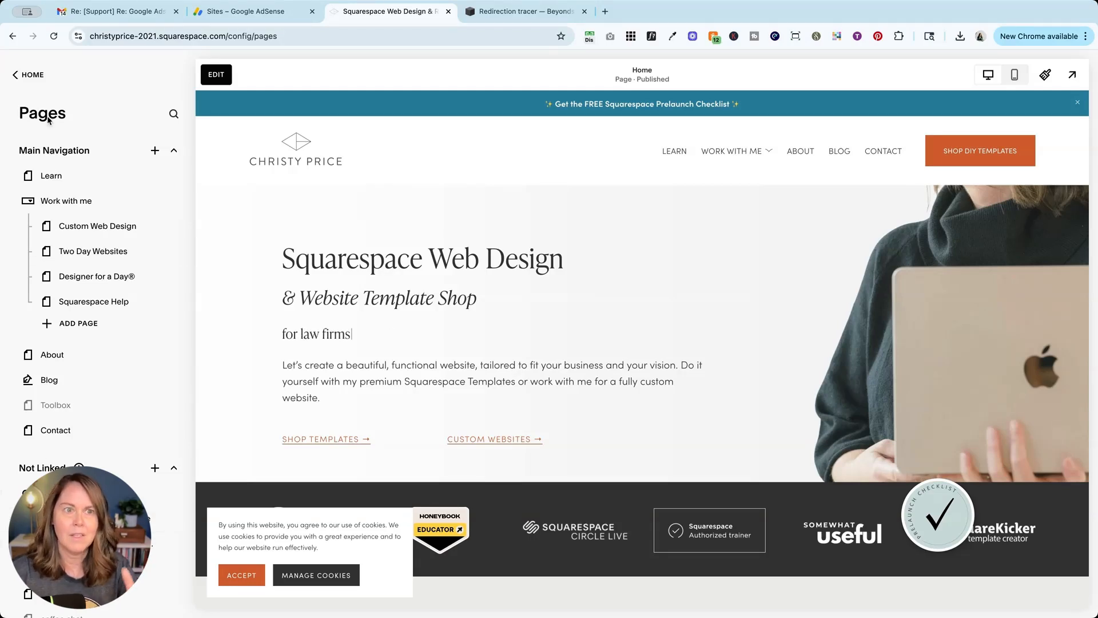
Step: In Google AdSense, check the site's ads.txt for updates through the earnings alert and open the Home overview
key("ctrl+shift+Tab")
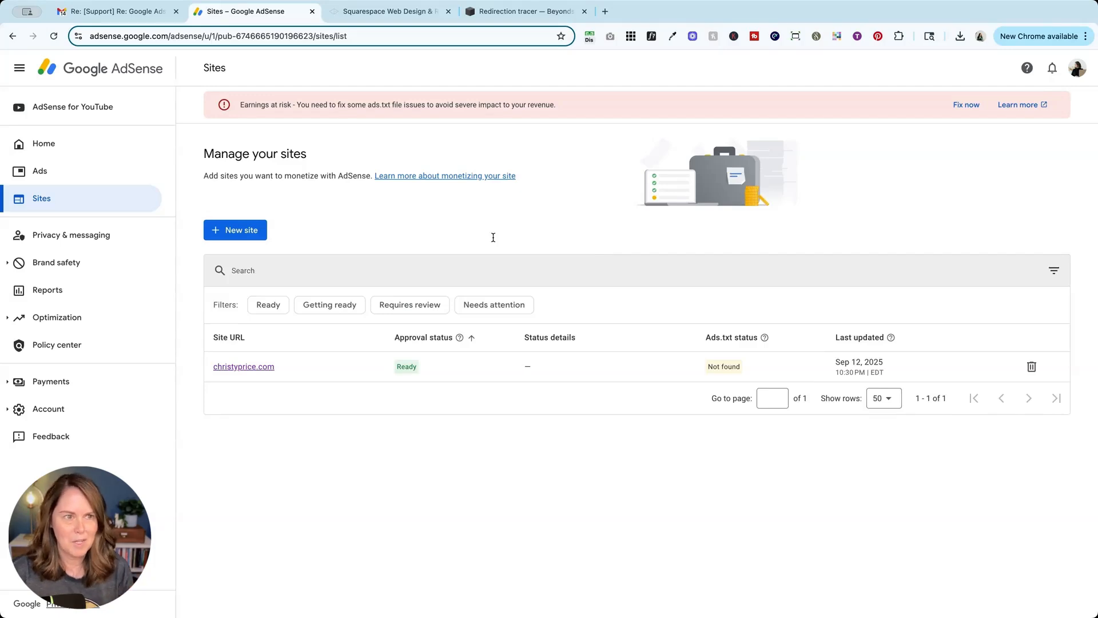
left_click(966, 104)
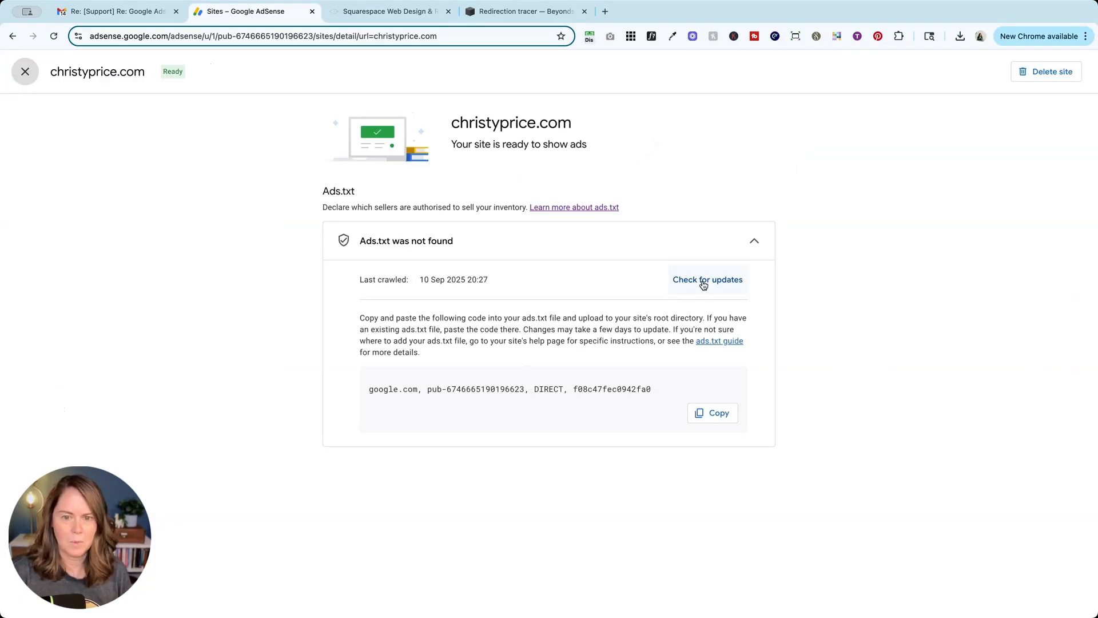
left_click(704, 283)
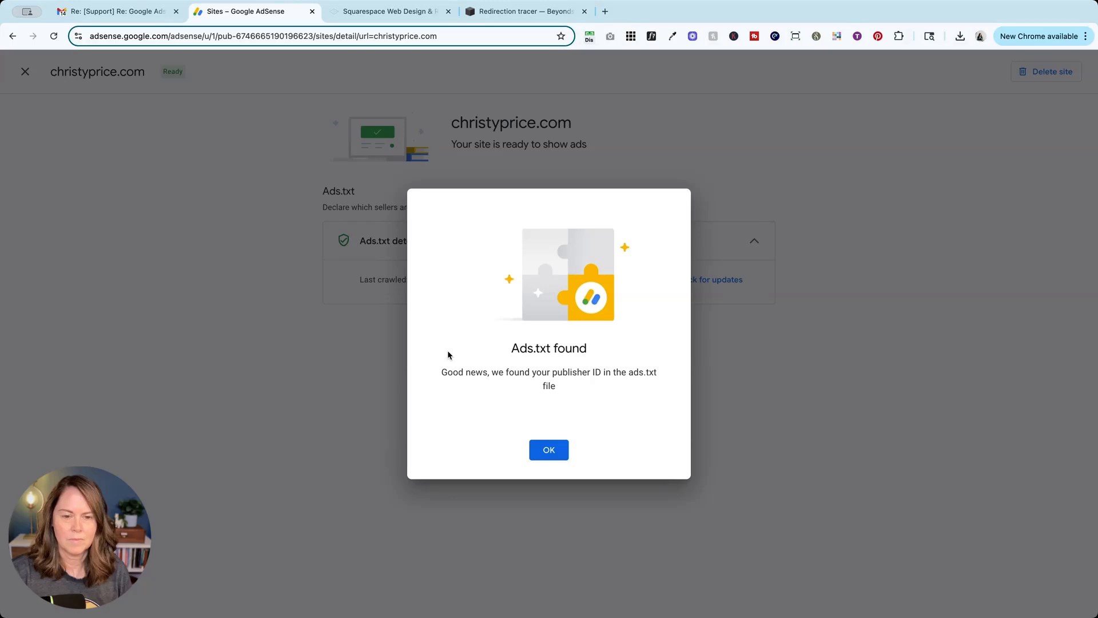
left_click(548, 452)
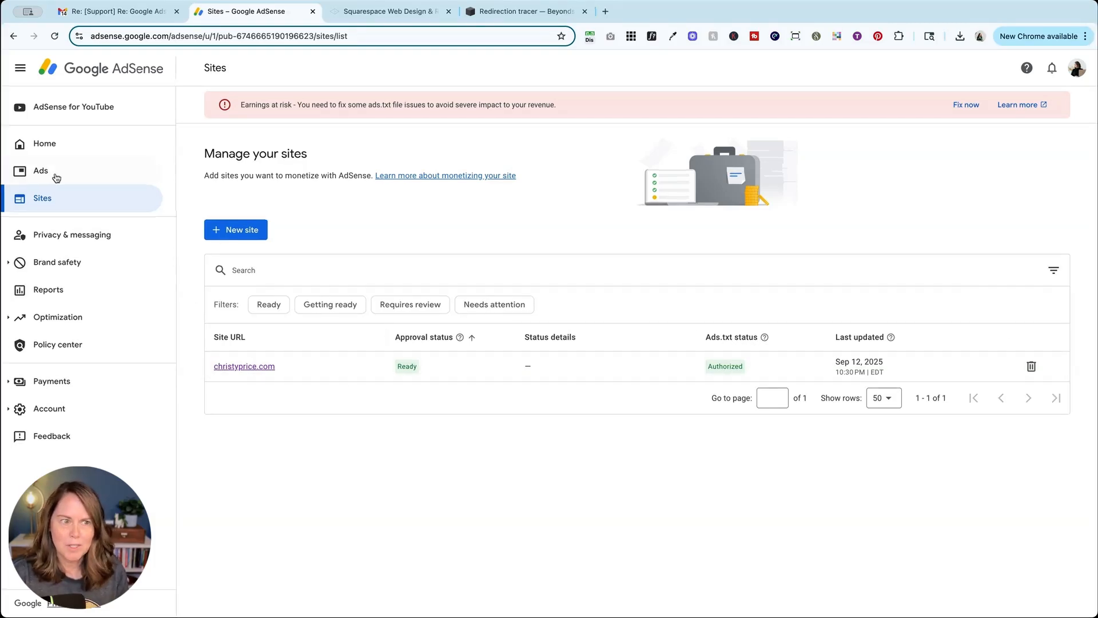
left_click(35, 139)
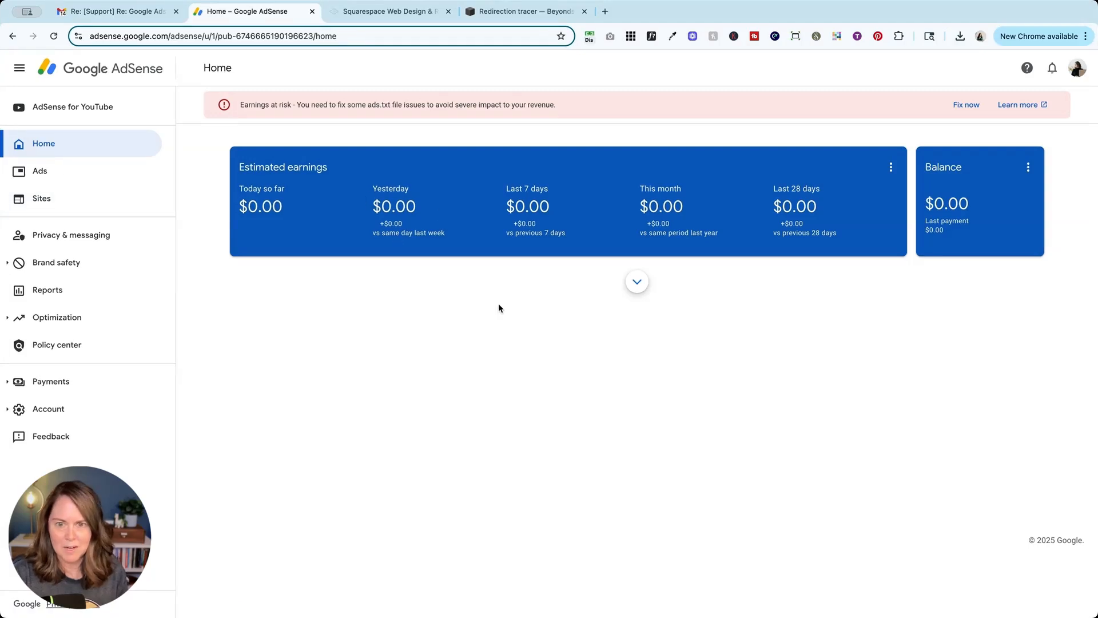